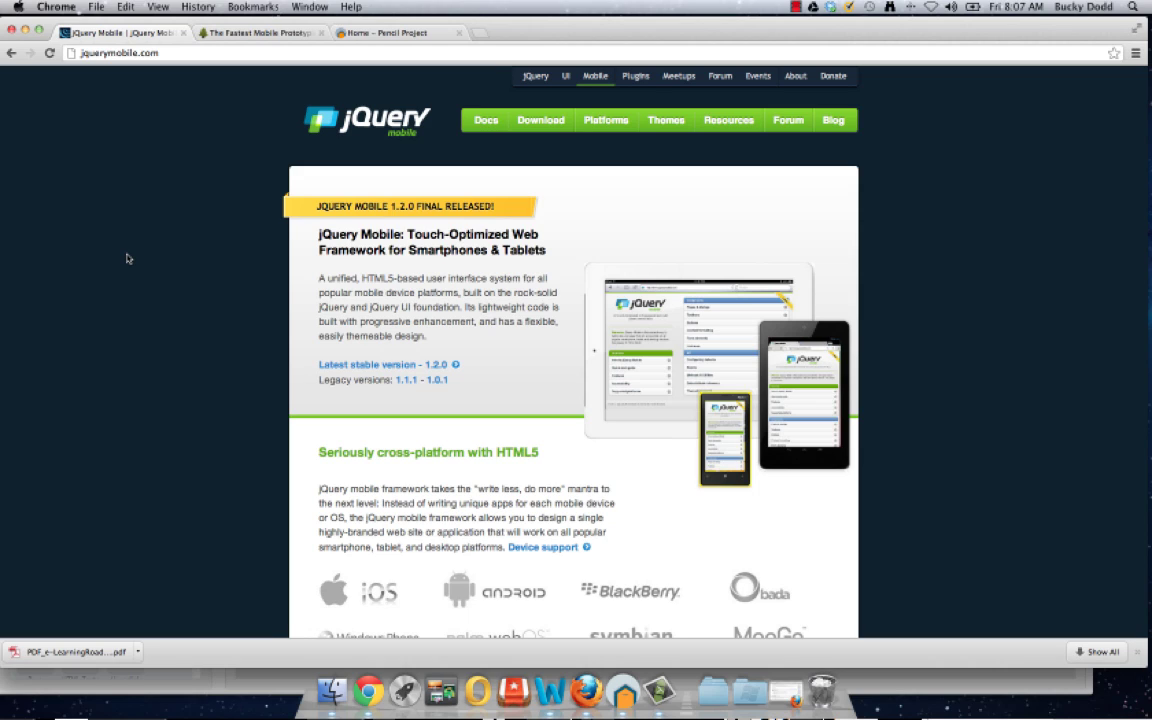
Step: Scroll the jQuery Mobile 1.2.0 documentation index with its Overview, Components and API sections
scroll(127, 258, up, 1)
click(481, 122)
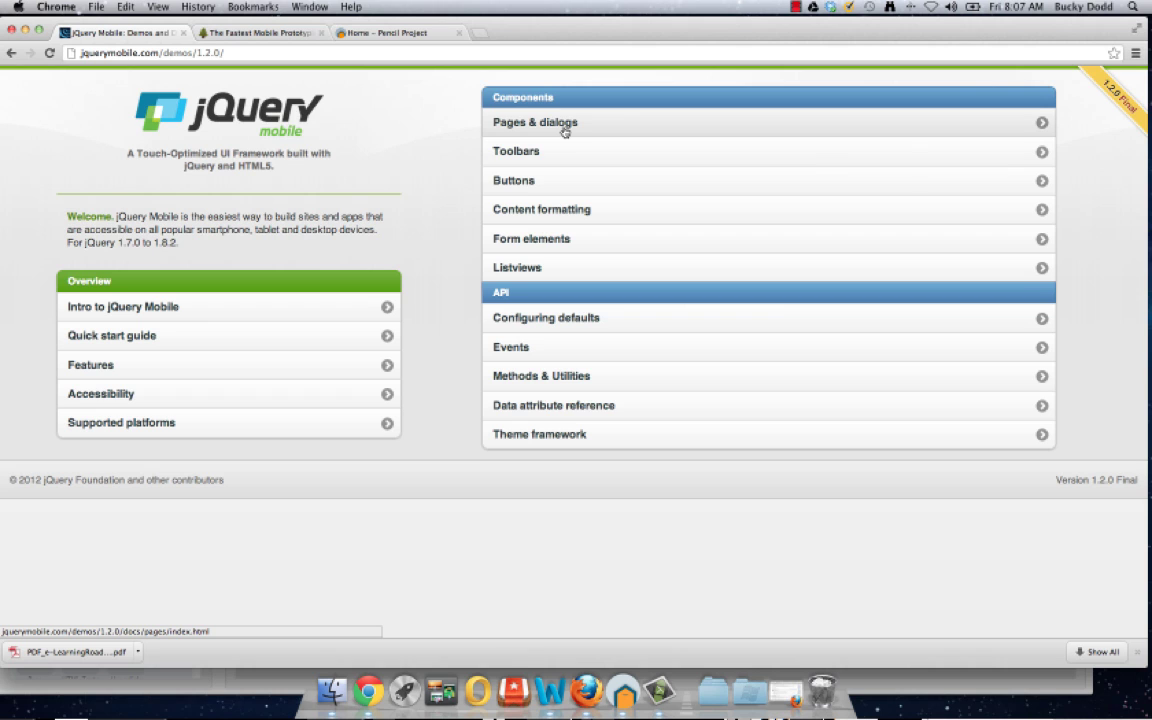
click(563, 124)
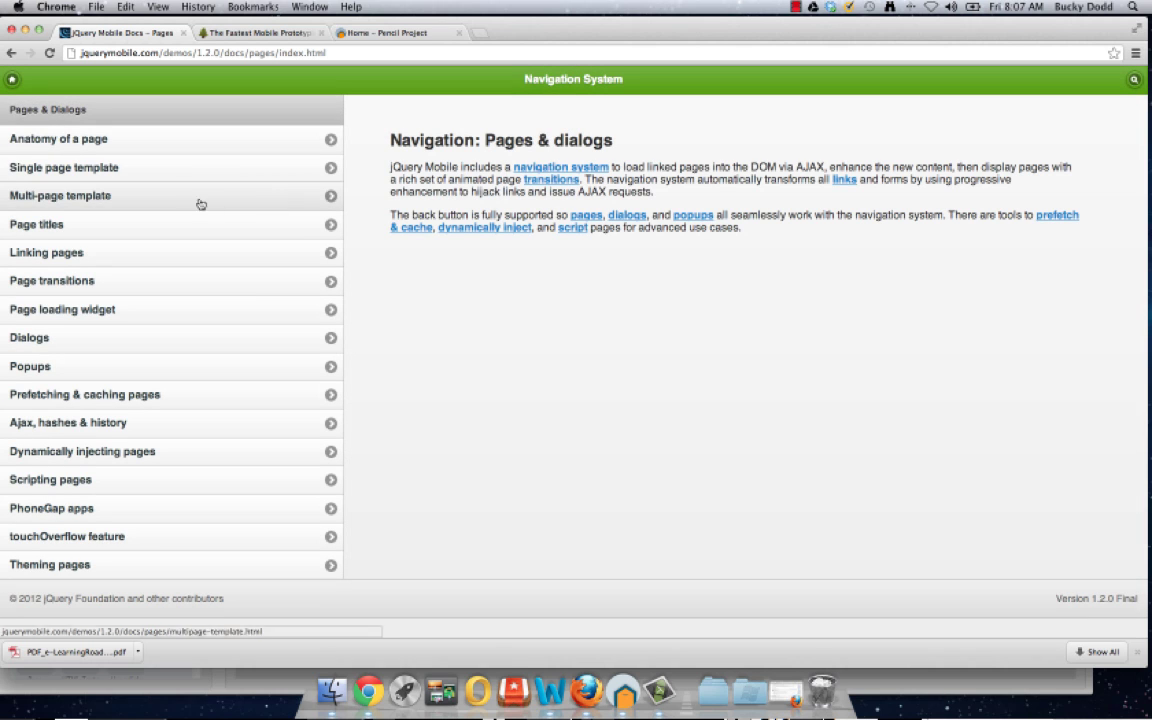
click(177, 143)
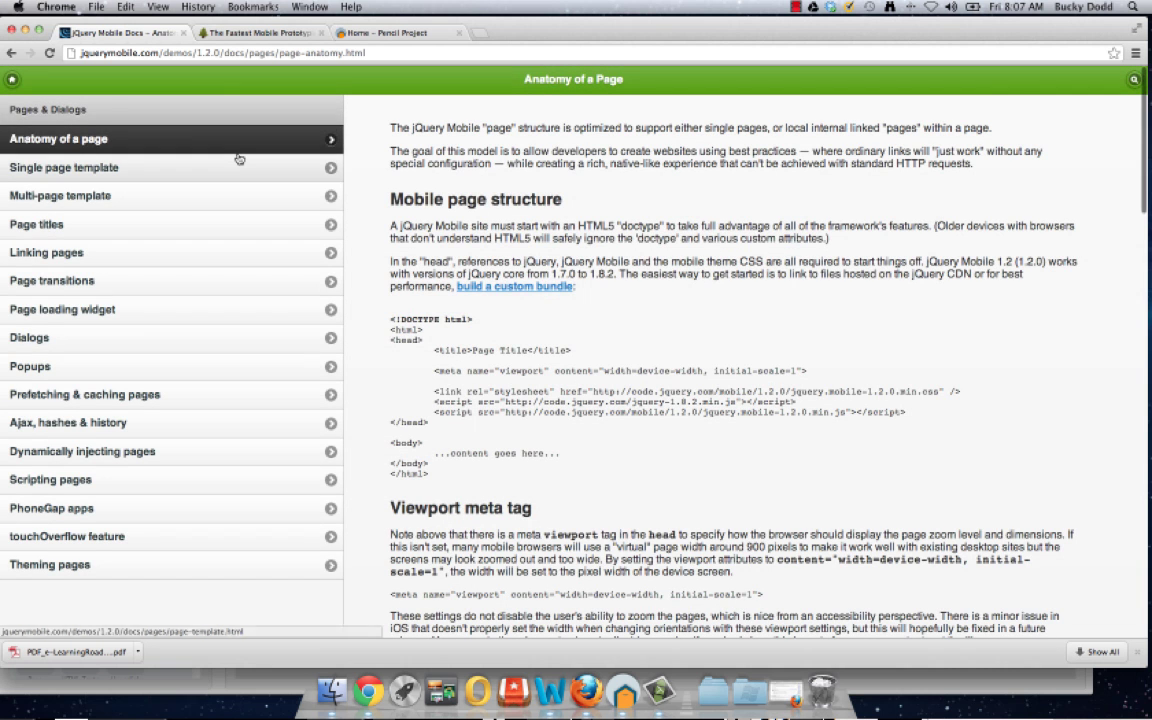
click(240, 170)
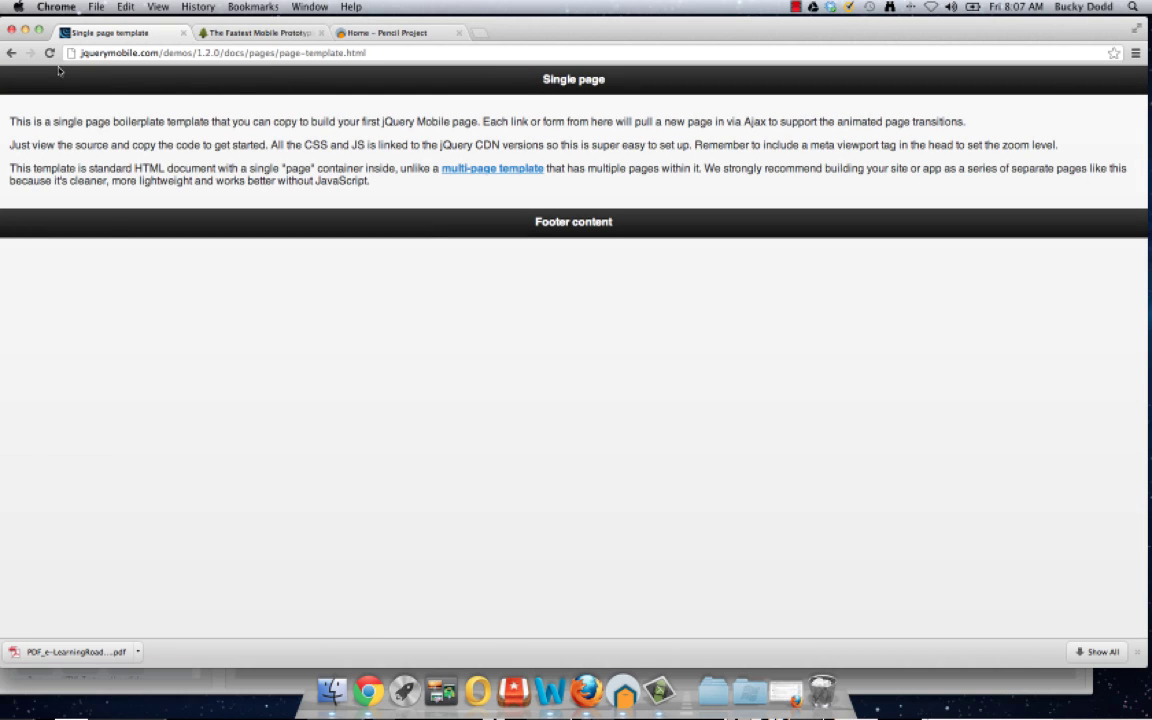
click(11, 53)
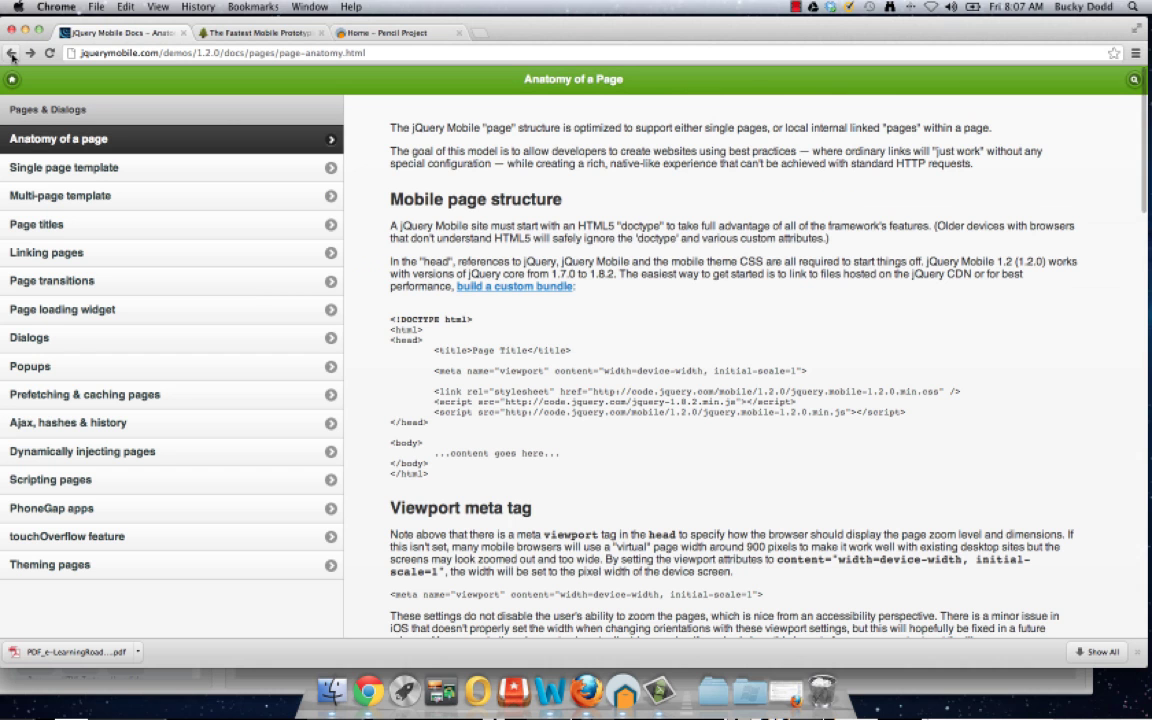
click(12, 55)
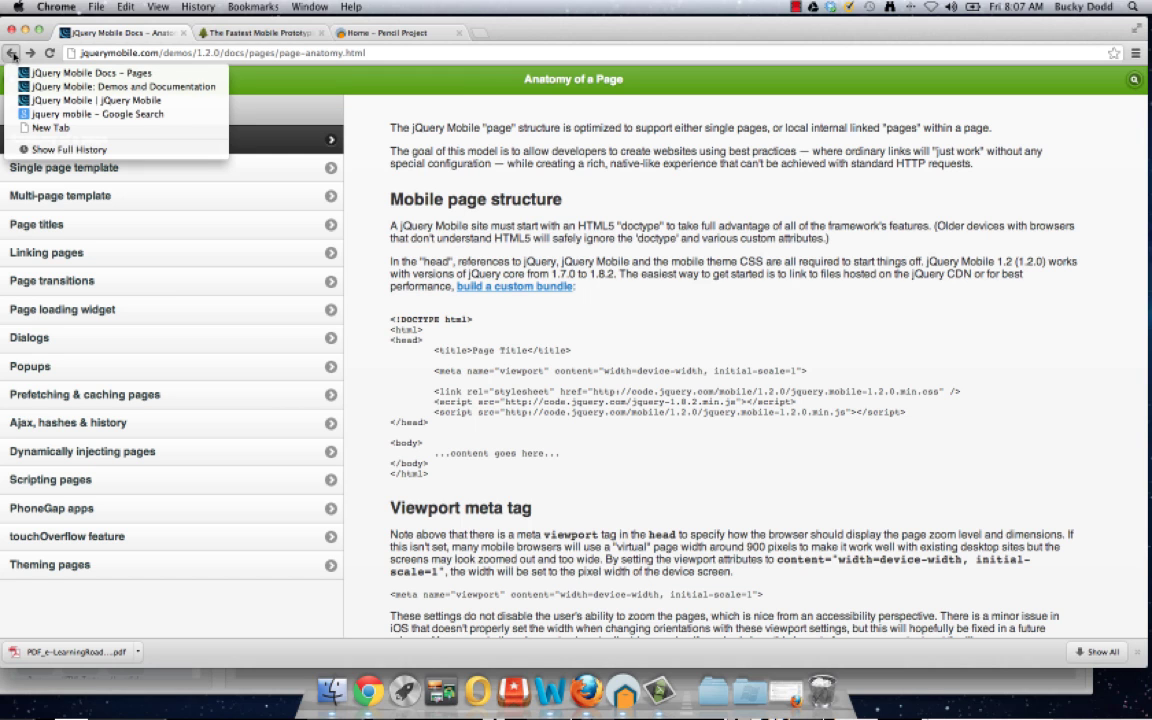
click(12, 55)
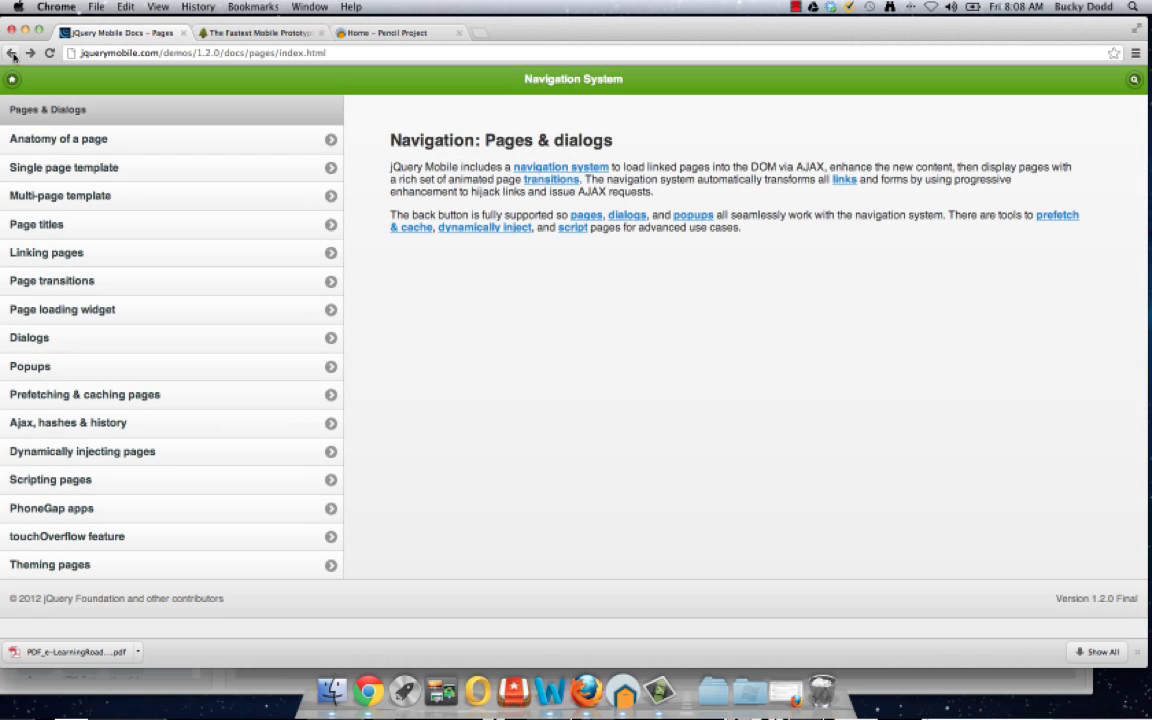
click(12, 55)
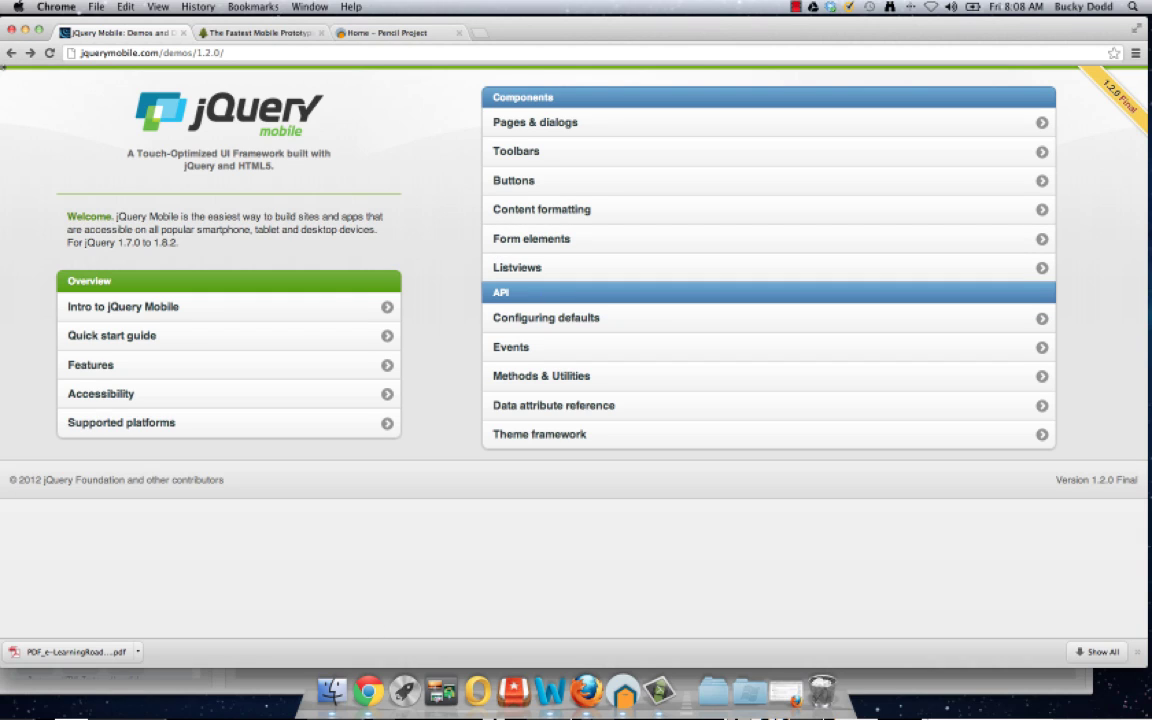
Step: Go back to the jQuery Mobile home page and scroll down to the Codiqa builder's empty phone
click(11, 52)
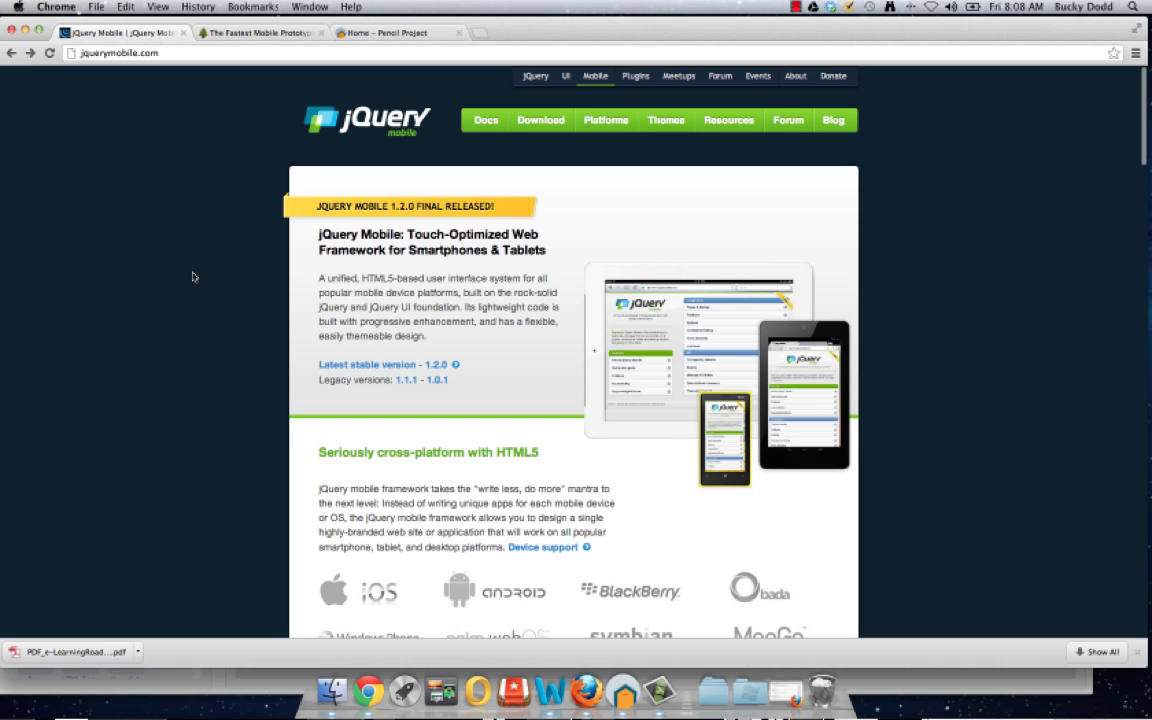
scroll(185, 277, down, 2)
scroll(185, 277, down, 8)
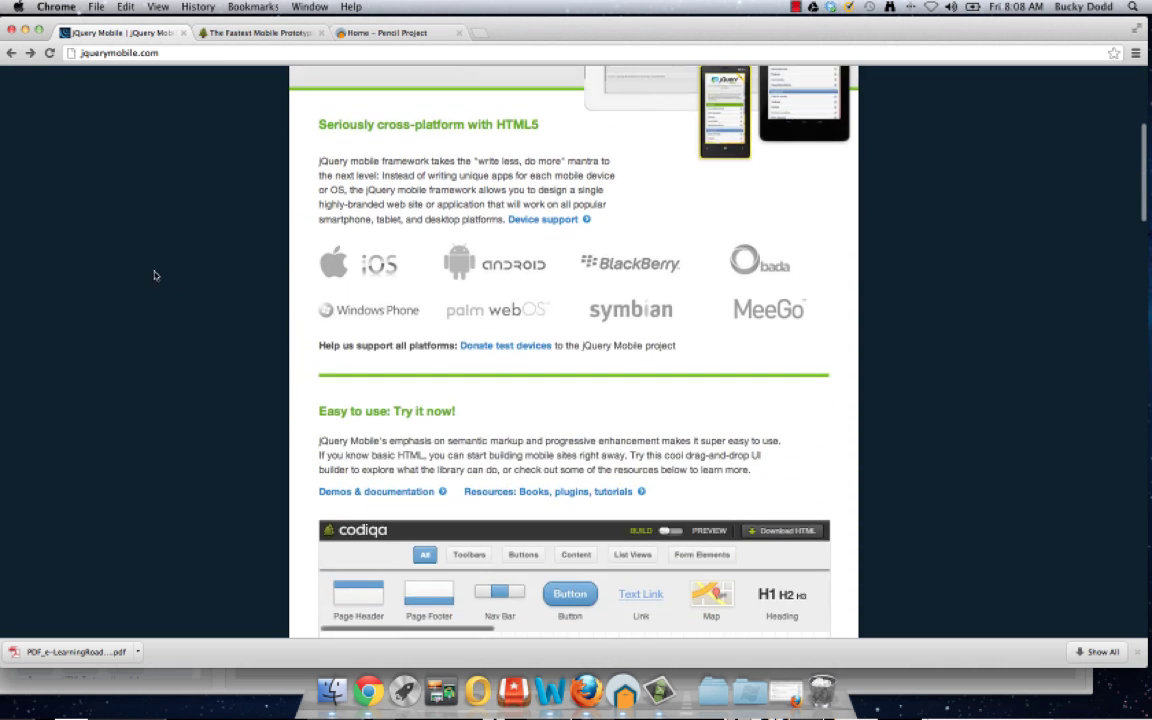
scroll(936, 355, down, 6)
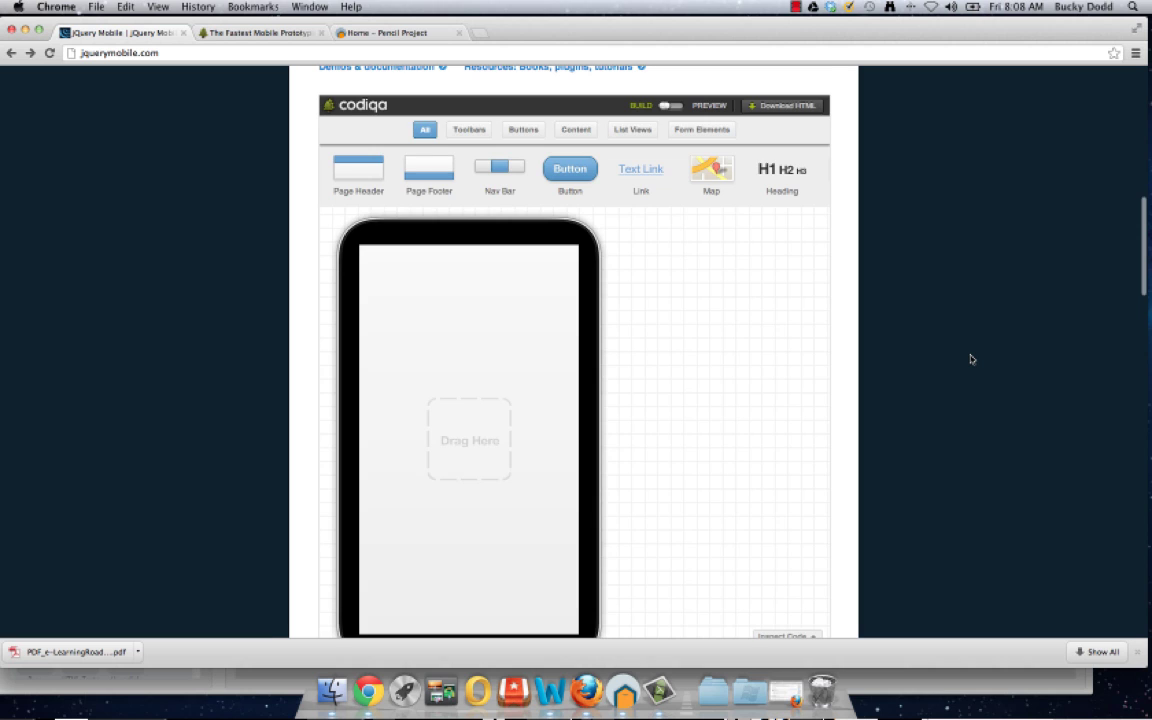
scroll(970, 359, down, 1)
scroll(970, 359, up, 1)
scroll(970, 359, down, 1)
scroll(970, 359, up, 1)
scroll(970, 359, down, 1)
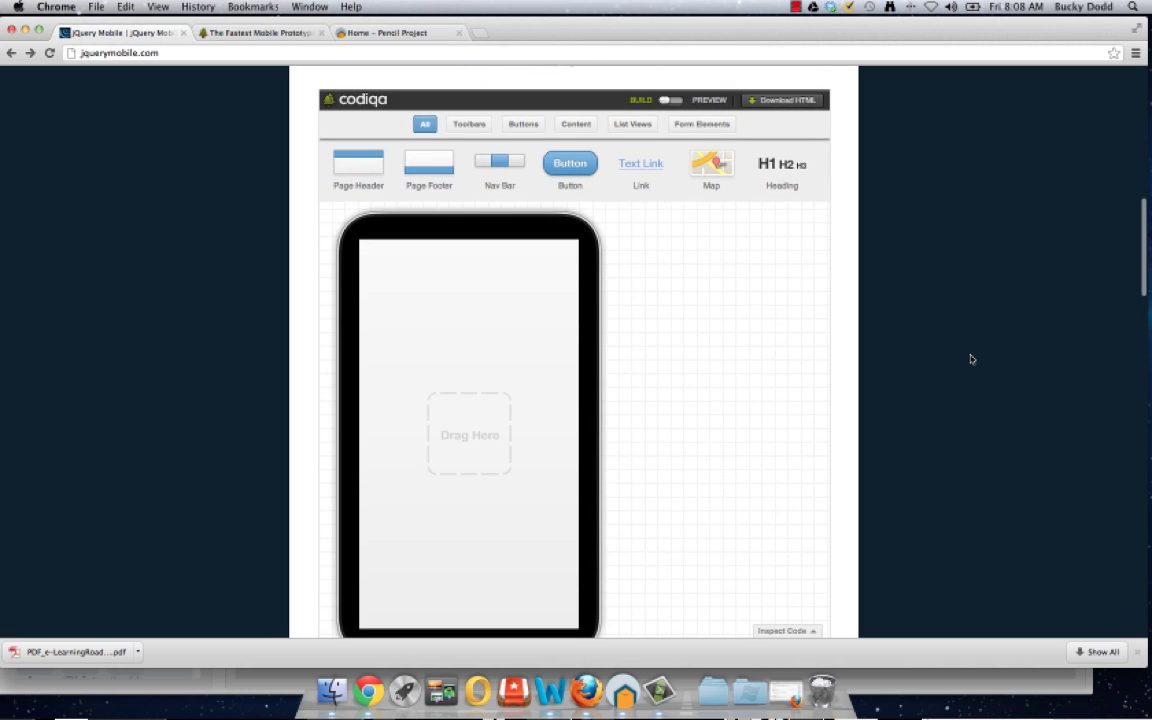
scroll(970, 359, down, 1)
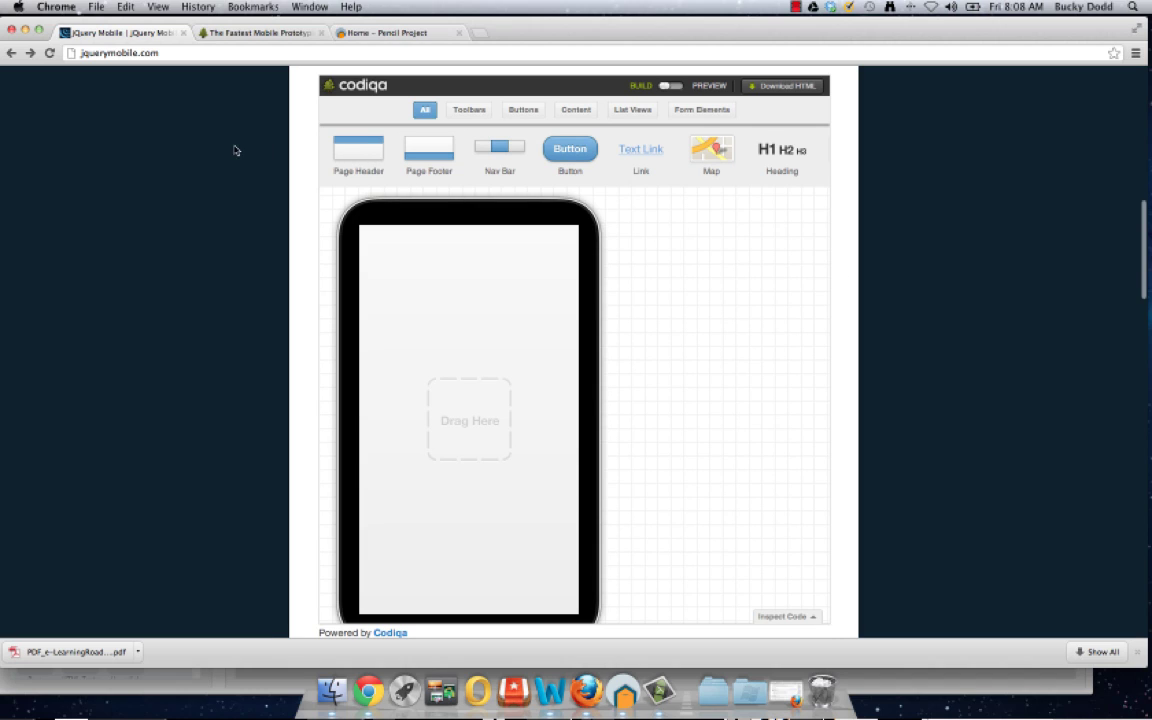
Step: Add a Page Header to the phone and retitle it 'Visual Design'
drag(367, 154, 447, 257)
click(472, 238)
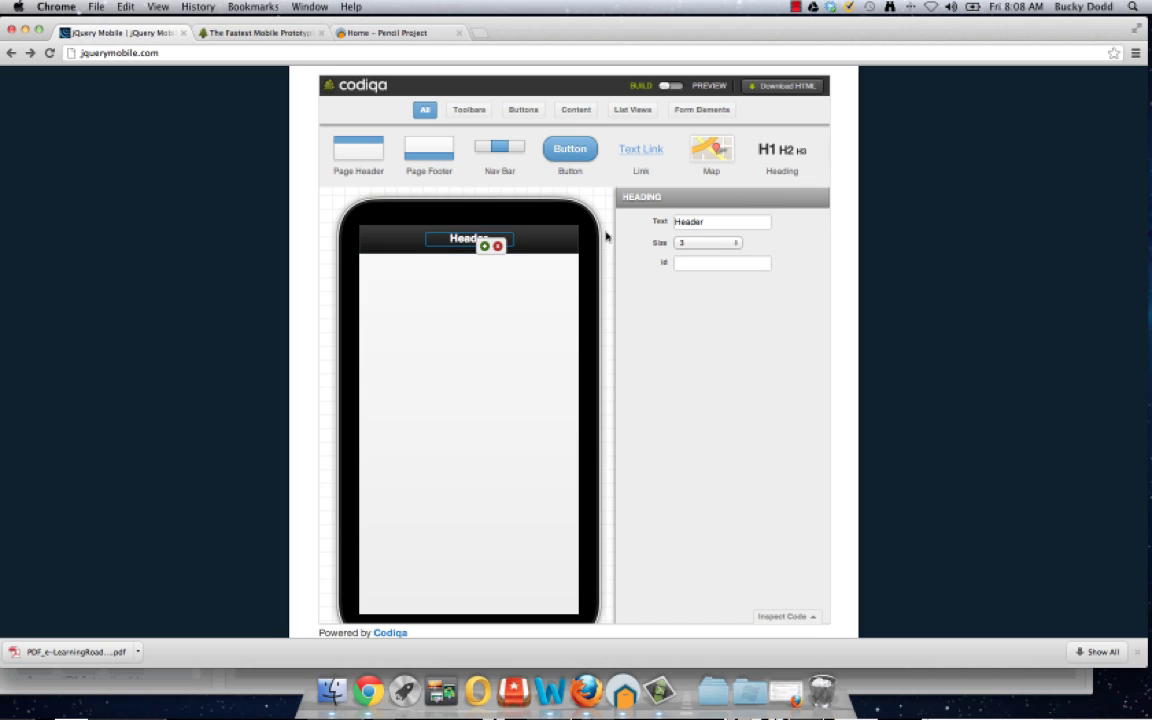
drag(700, 222, 615, 218)
text(Visual Design)
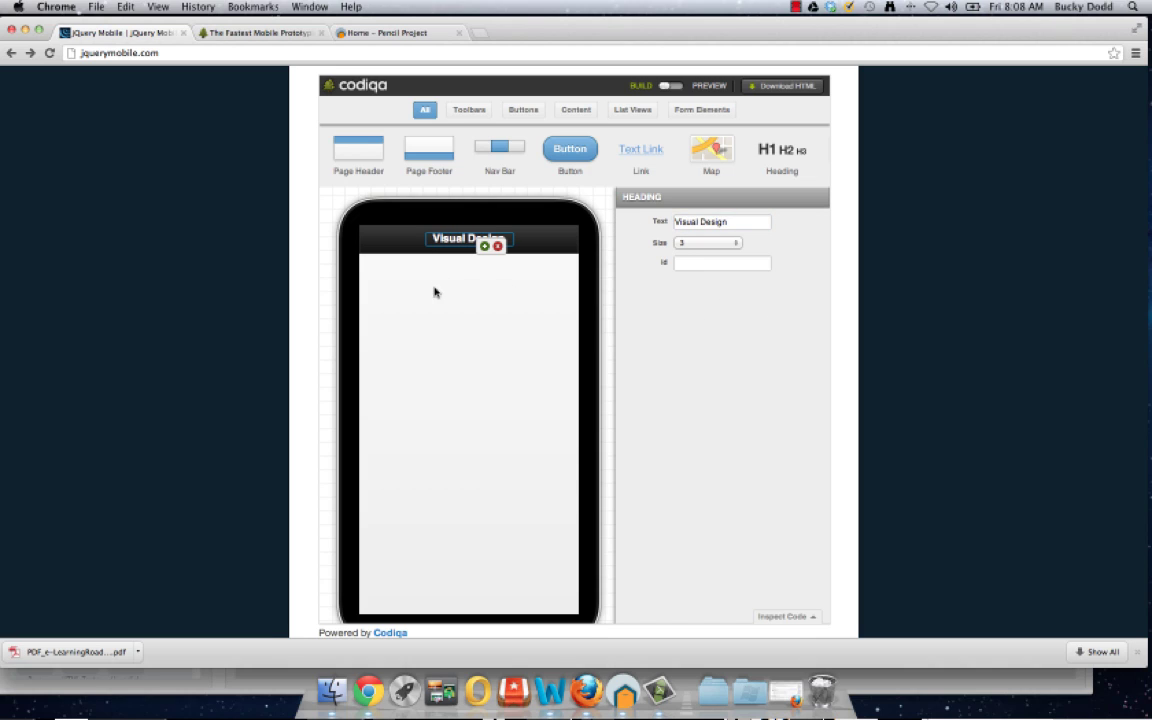
Step: Delete the duplicate heading from a misplaced drop and add a Footer bar at the phone's bottom
drag(449, 148, 430, 440)
scroll(592, 391, down, 5)
scroll(599, 399, up, 4)
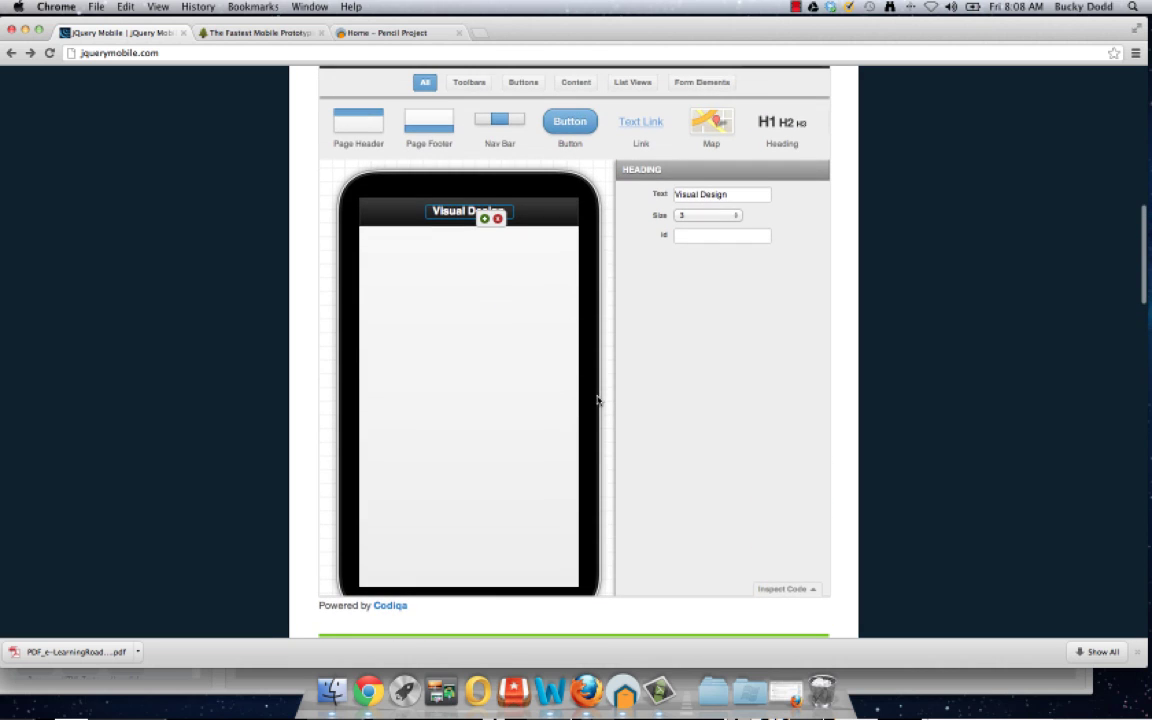
click(484, 218)
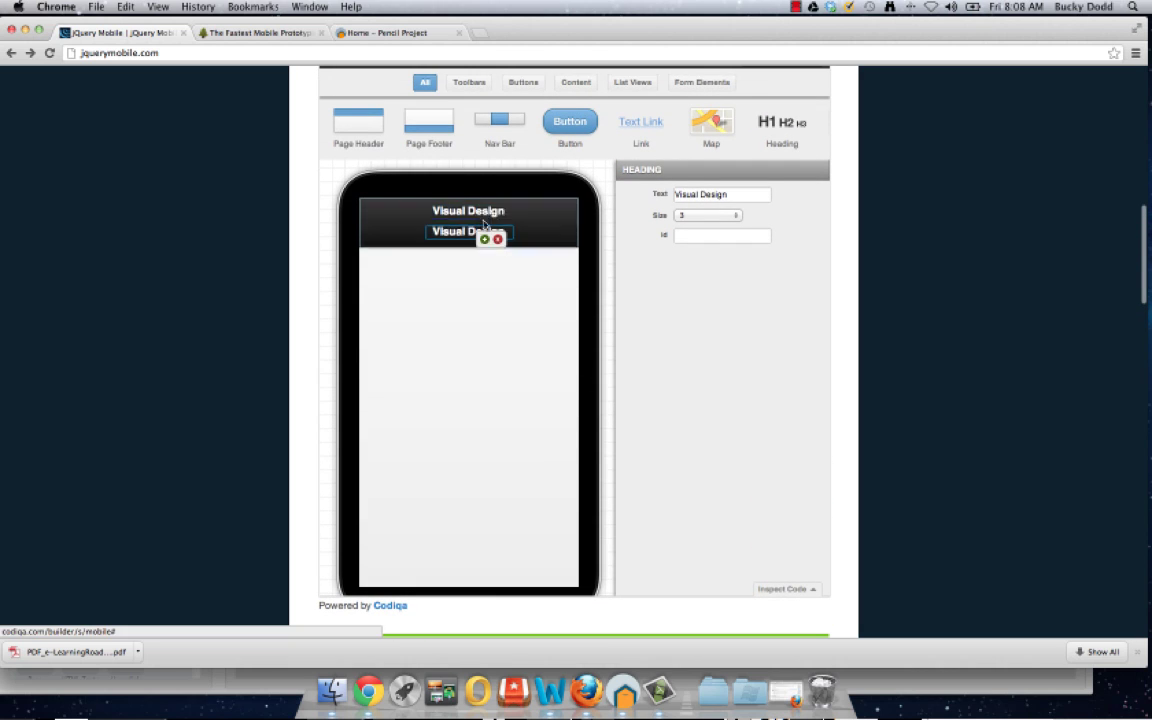
click(497, 239)
drag(420, 125, 463, 545)
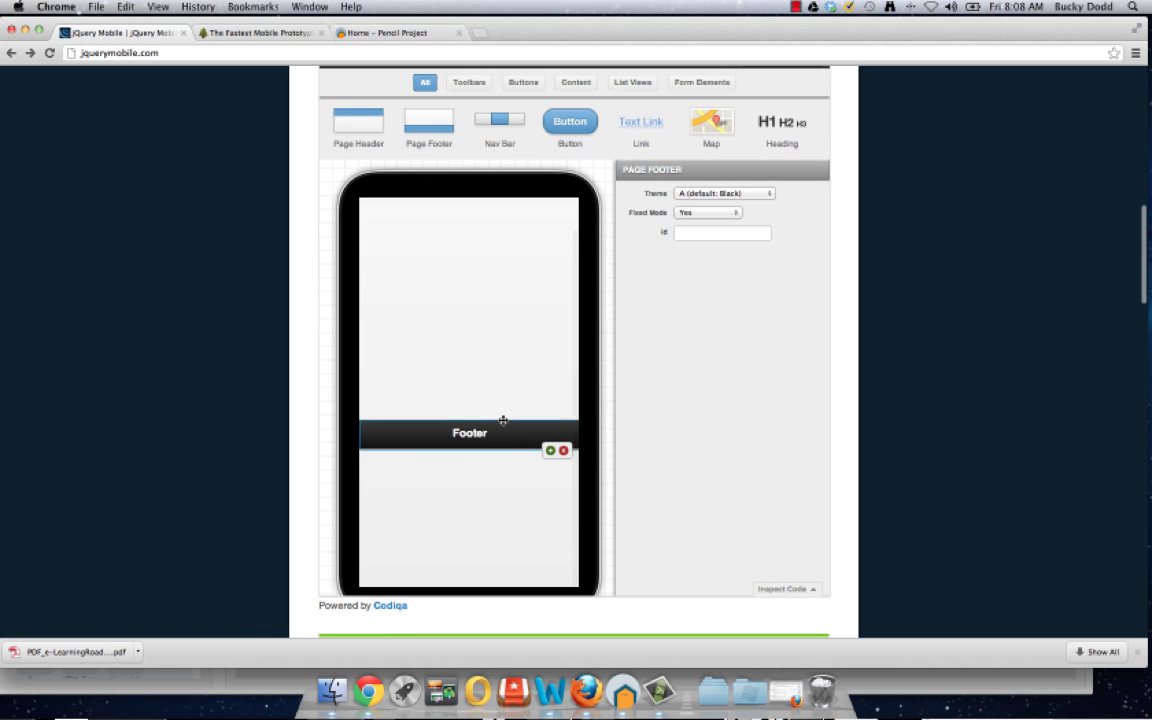
scroll(499, 377, down, 5)
scroll(499, 377, up, 5)
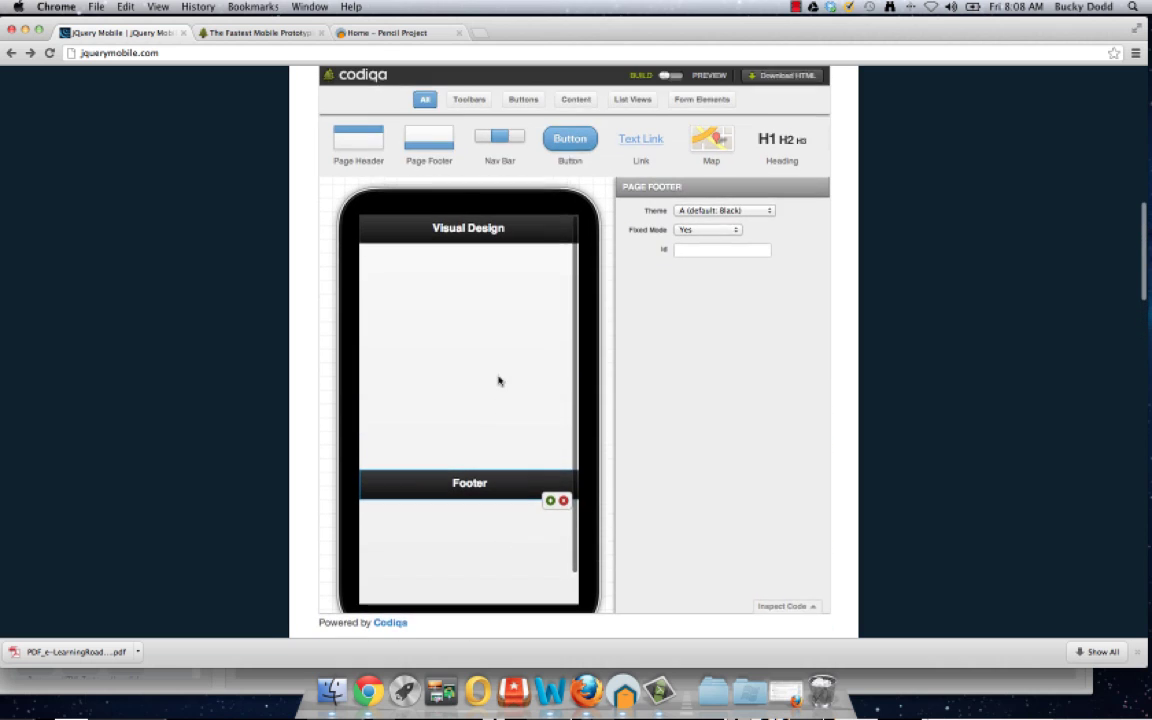
click(455, 487)
click(437, 396)
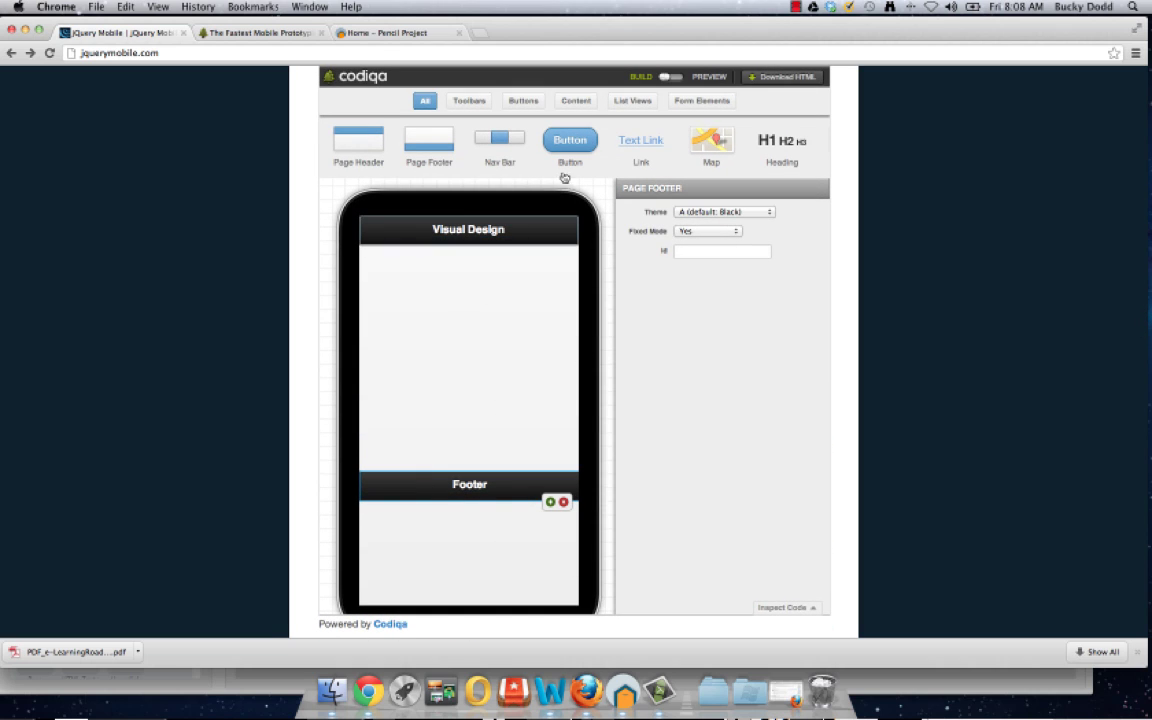
Step: Place a Button under the Visual Design header, then browse the List Views, Buttons, Toolbars and All categories
drag(570, 140, 480, 300)
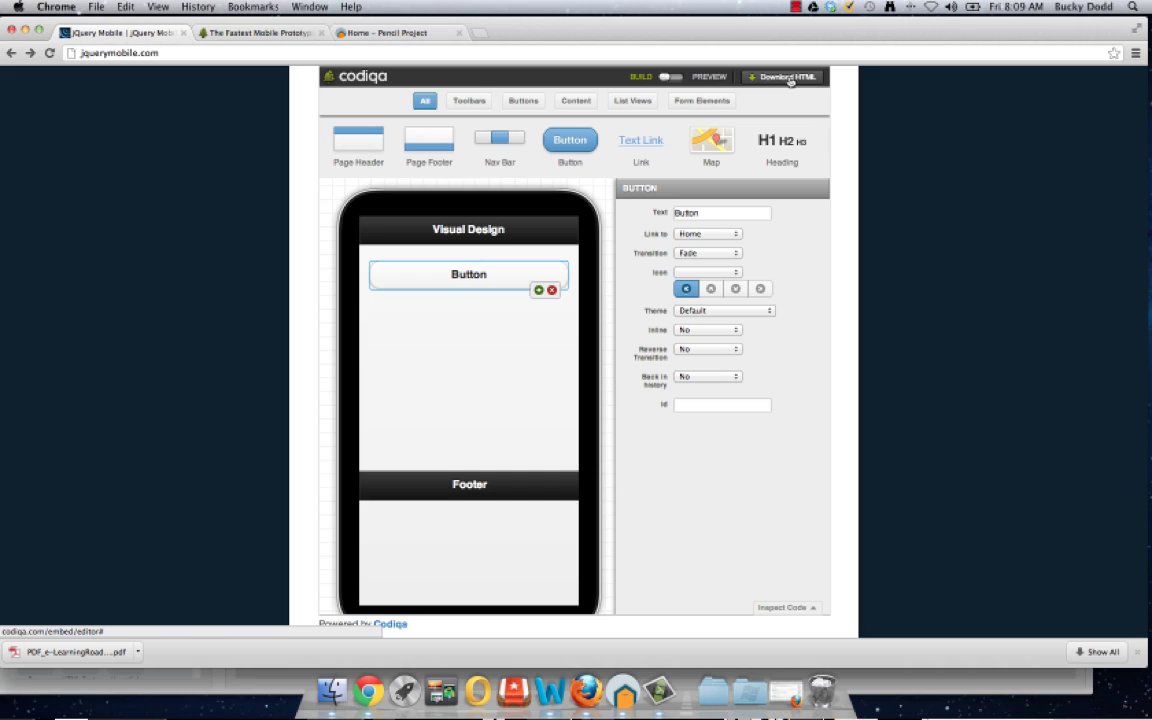
click(617, 104)
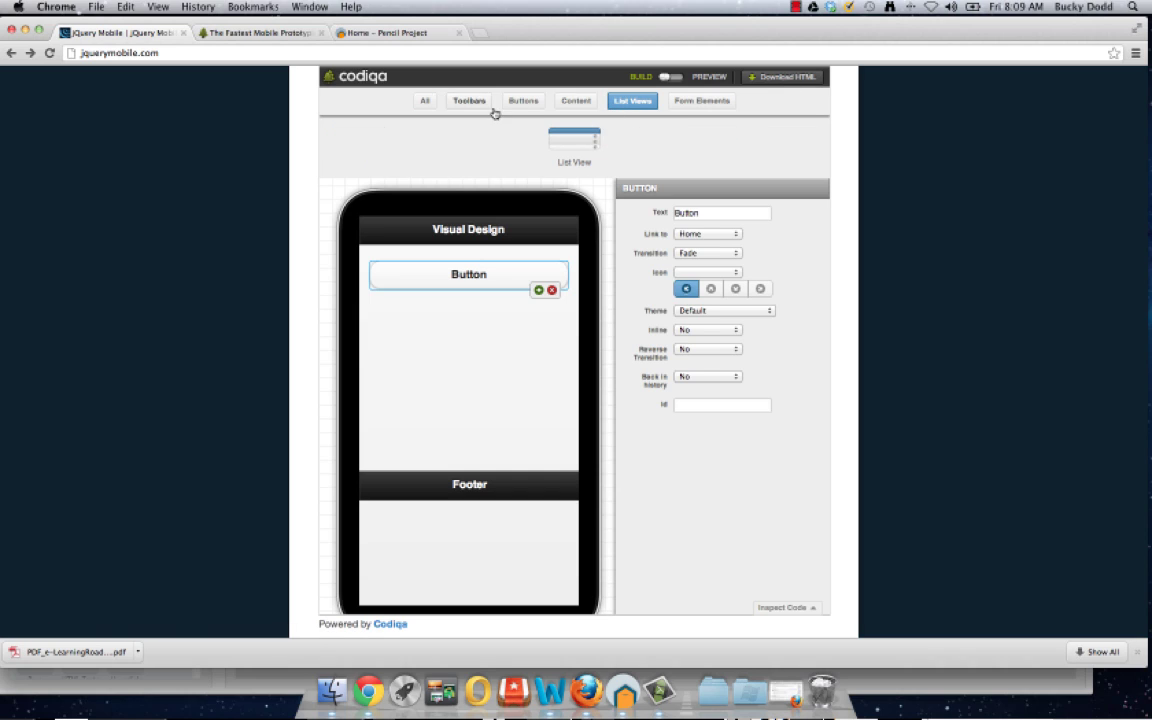
click(524, 103)
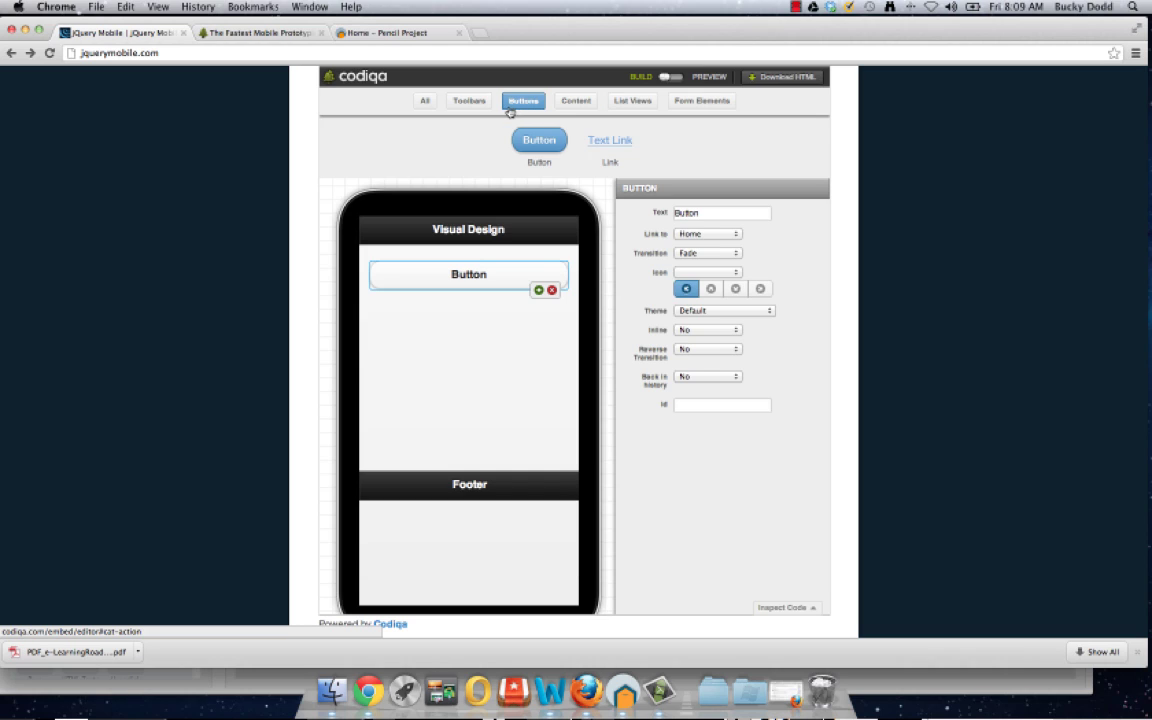
click(455, 102)
click(426, 104)
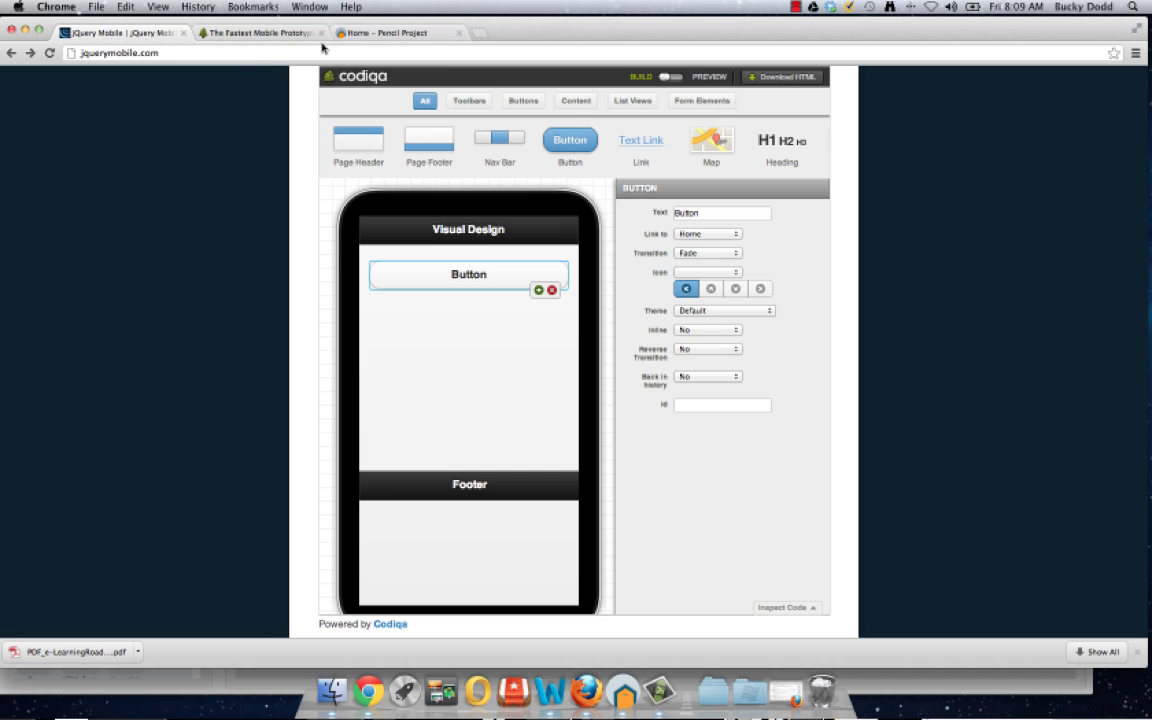
Step: Launch Pencil from the Dock, opening a blank Untitled Document
click(396, 36)
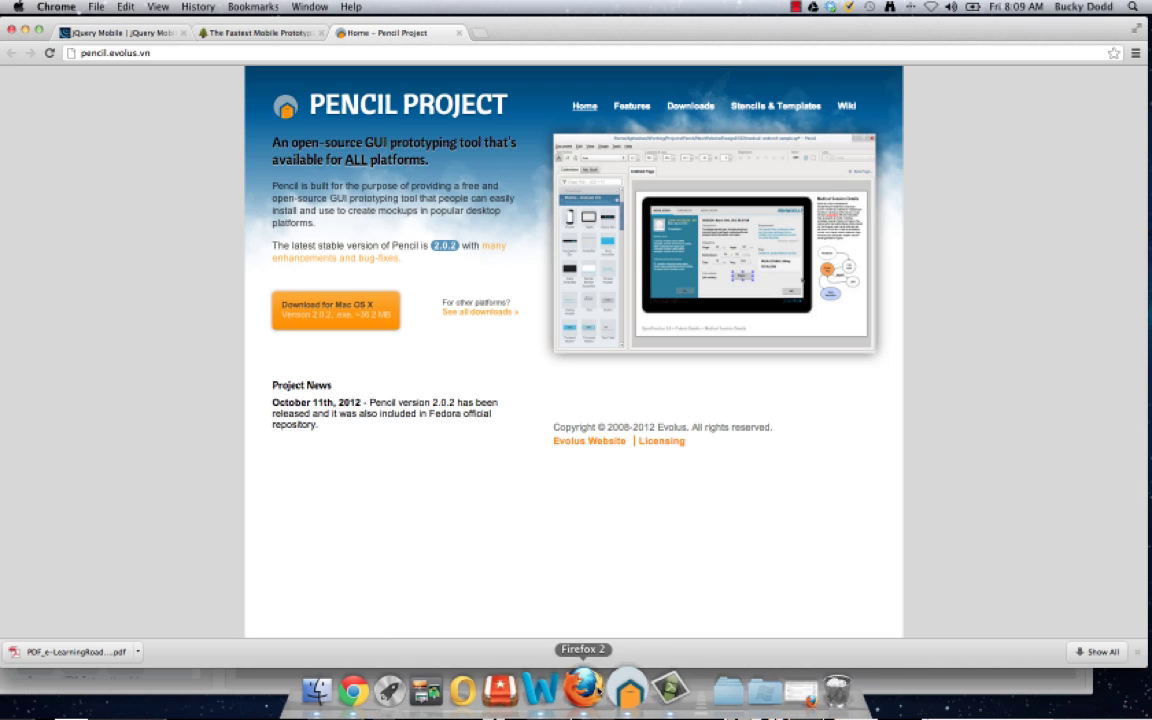
click(629, 696)
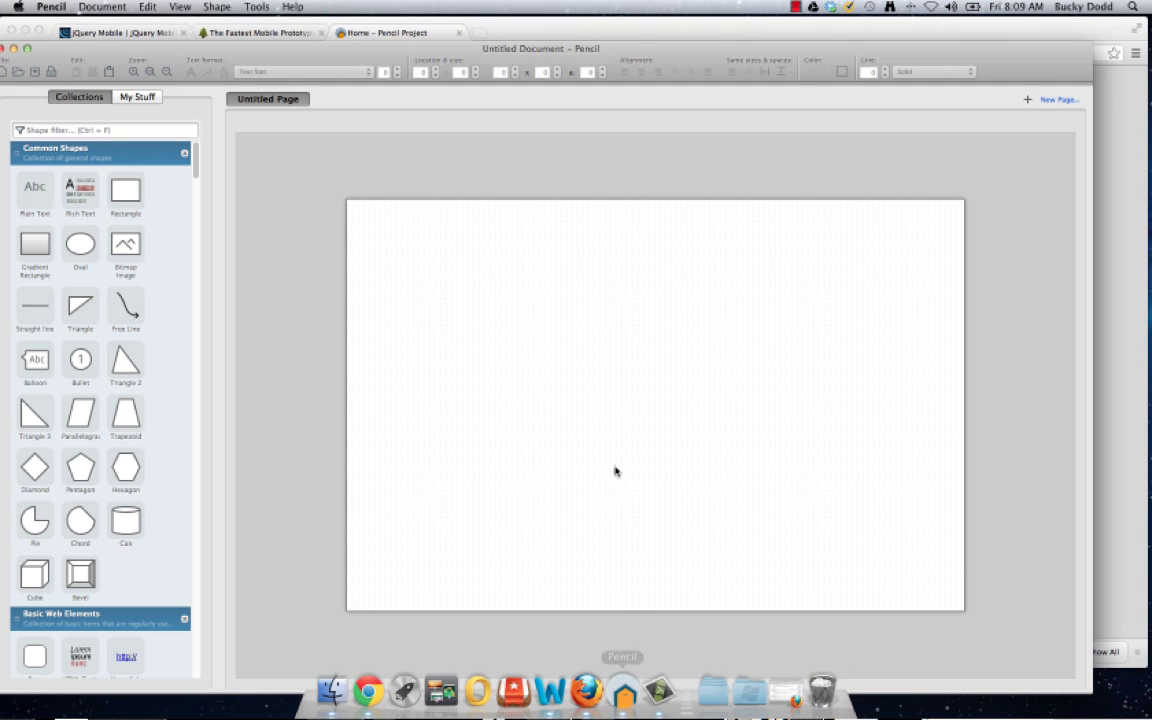
Step: Drop a Rectangle at the page's top-left corner and stretch it across the full page width
mouse_move(628, 52)
mouse_down()
mouse_move(667, 29)
mouse_move(648, 25)
mouse_up()
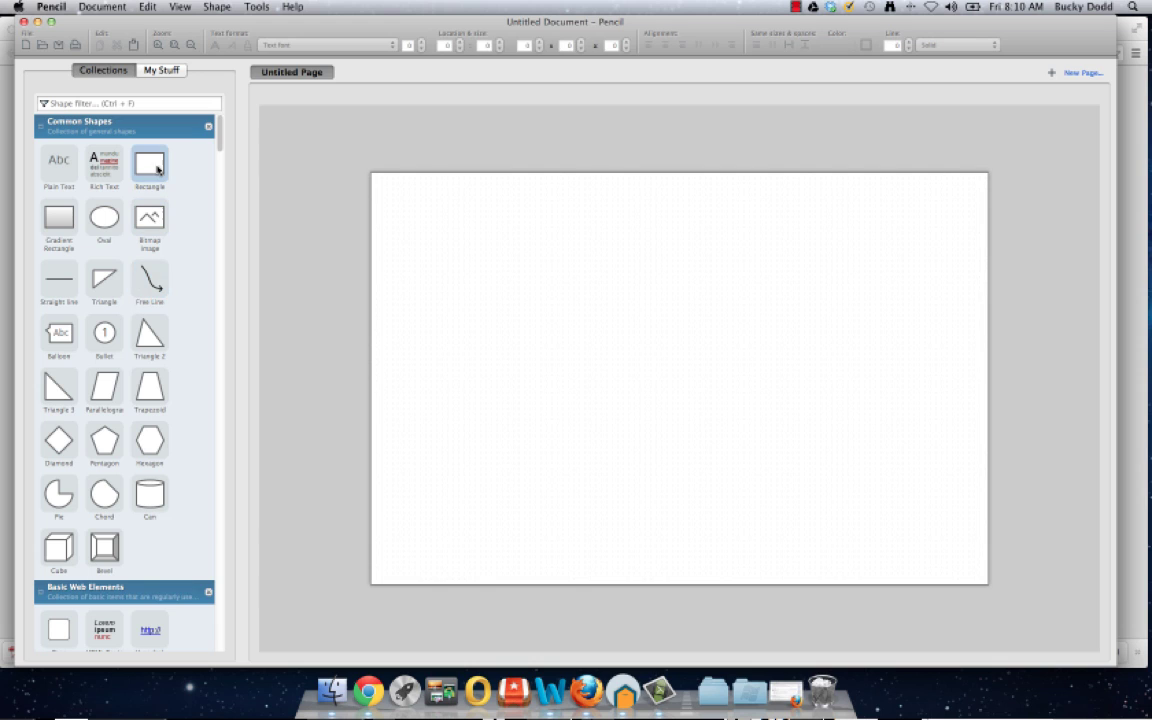
scroll(218, 145, down, 3)
scroll(218, 146, up, 3)
mouse_move(220, 145)
mouse_down()
mouse_move(219, 162)
mouse_move(225, 142)
mouse_up()
drag(171, 189, 414, 203)
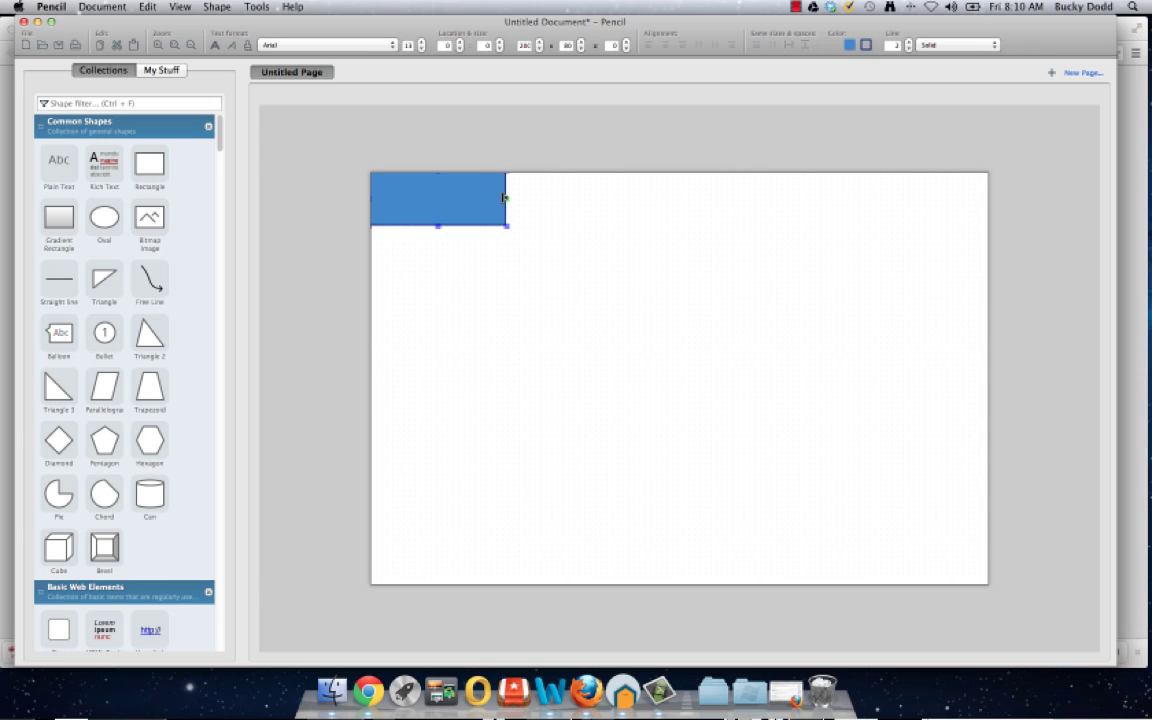
drag(505, 197, 985, 198)
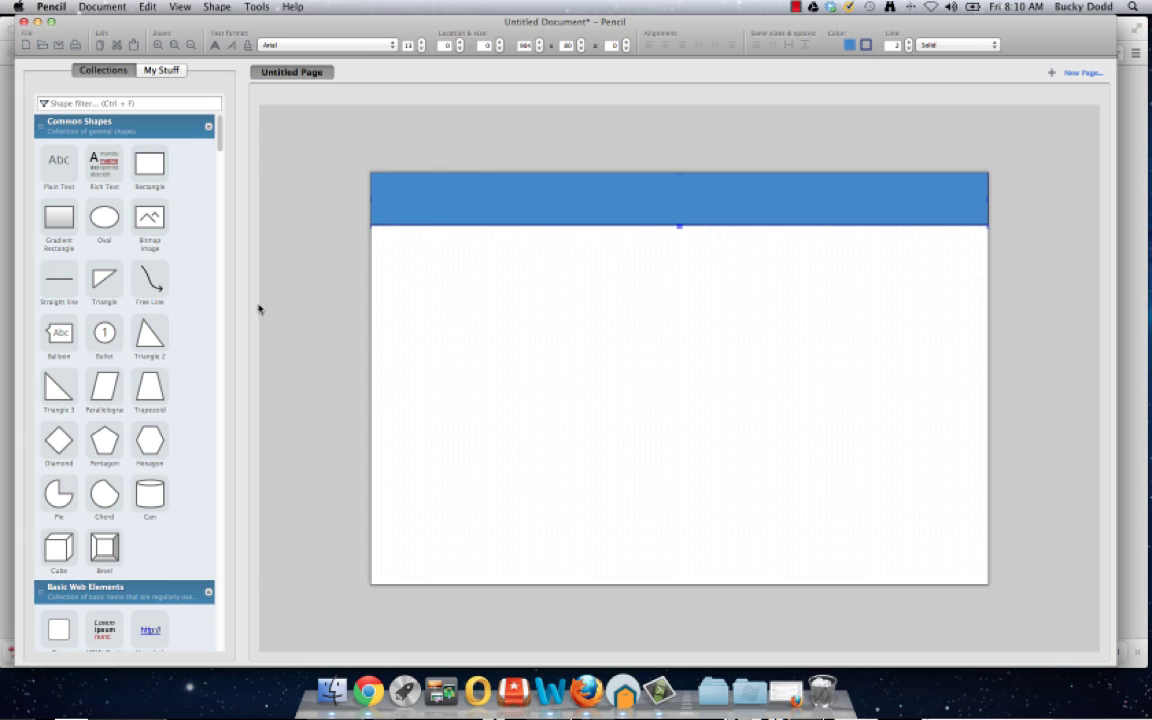
scroll(170, 378, down, 5)
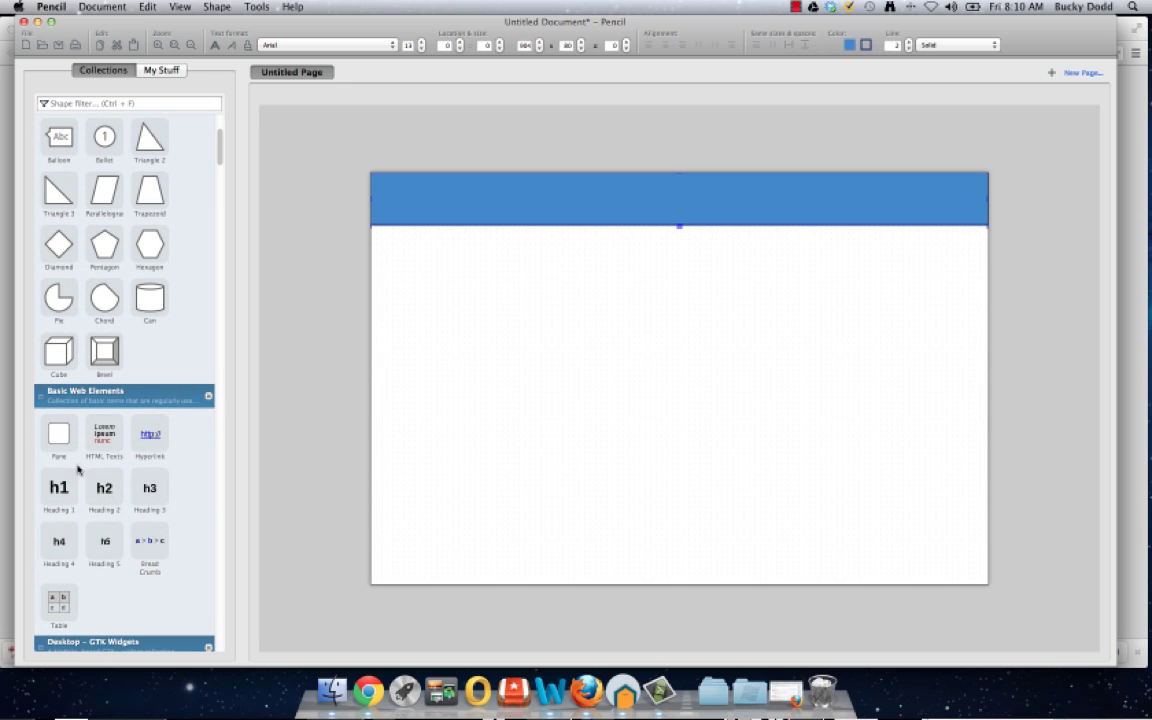
Step: Drop a Heading level 1 title onto the blue header bar
drag(59, 487, 459, 197)
scroll(108, 416, down, 10)
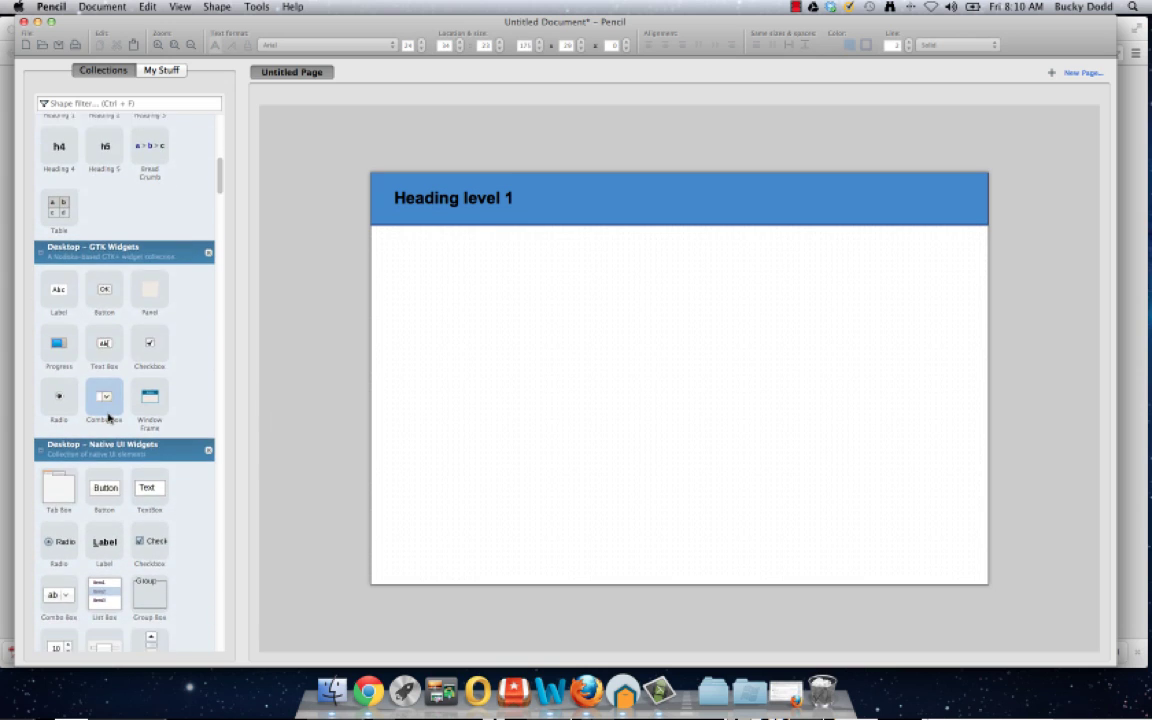
scroll(108, 416, down, 3)
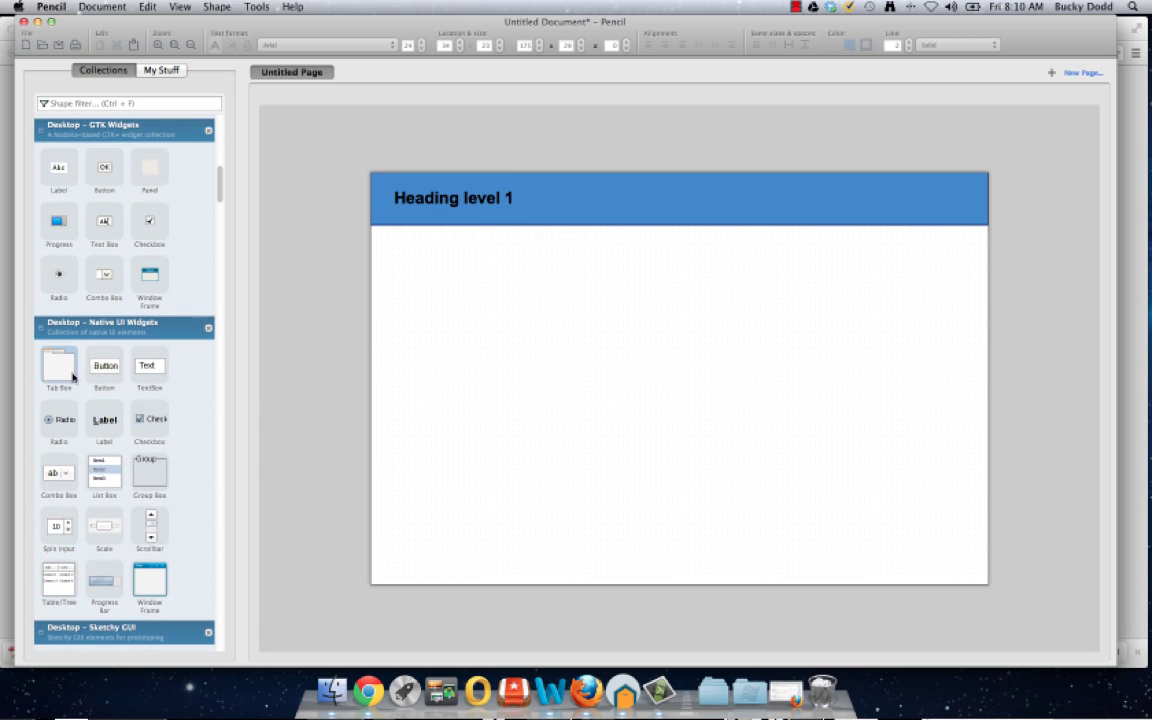
Step: Add a Banana/Pummelo/Mango Tab Box beneath the bar and widen it to the page's right edge
drag(216, 383, 509, 317)
drag(592, 306, 956, 305)
click(391, 478)
scroll(143, 437, down, 4)
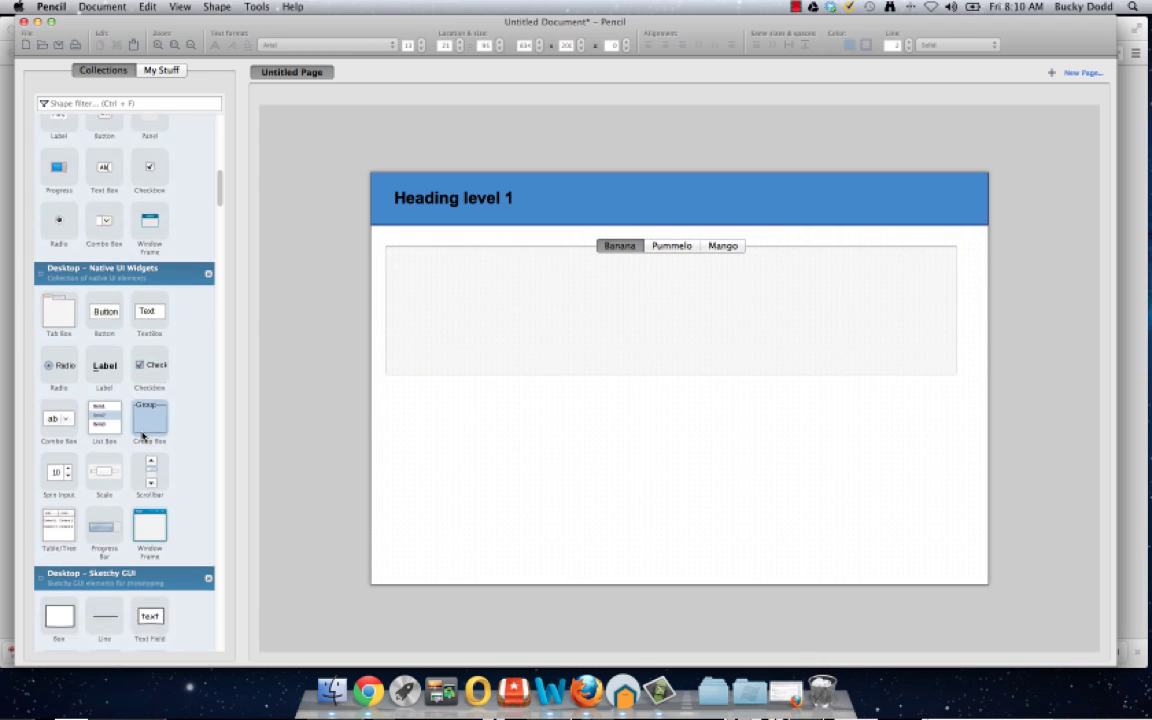
scroll(157, 425, down, 7)
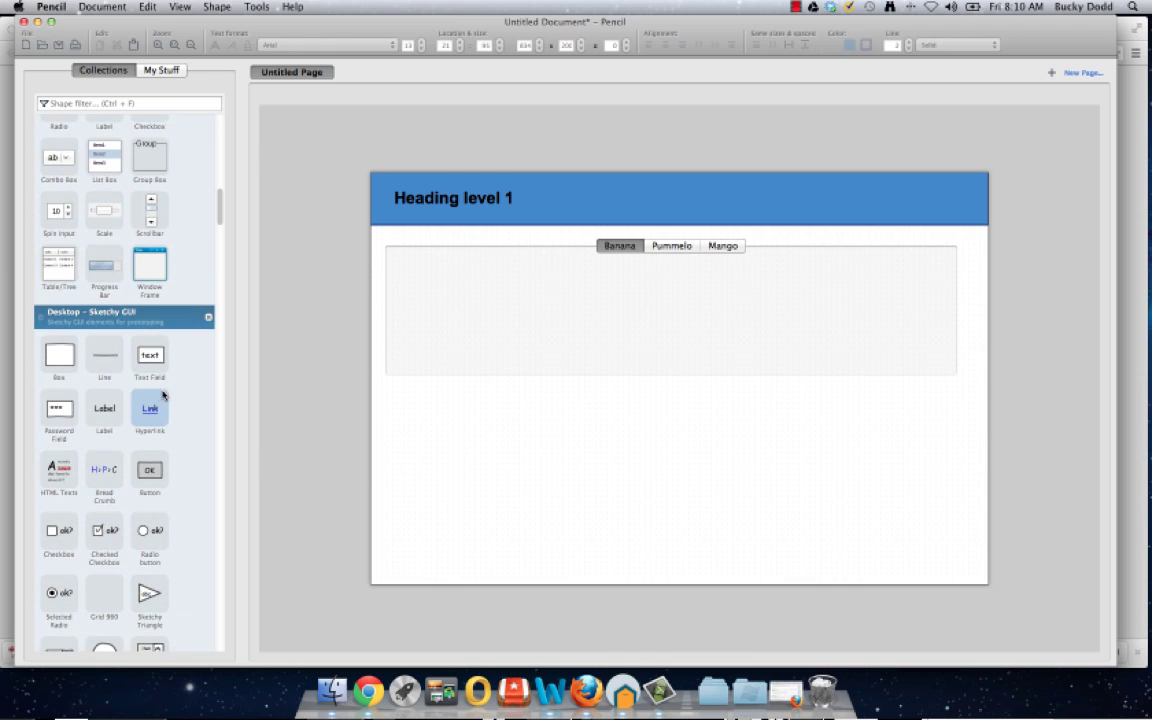
scroll(141, 397, down, 3)
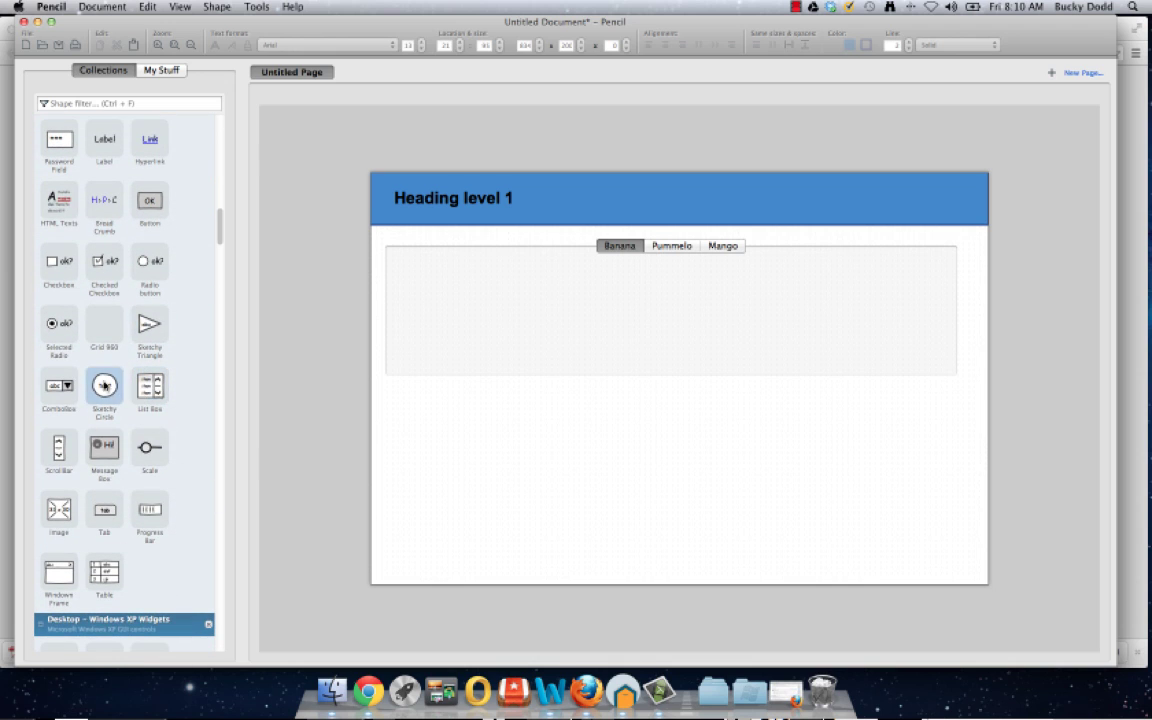
scroll(110, 386, down, 12)
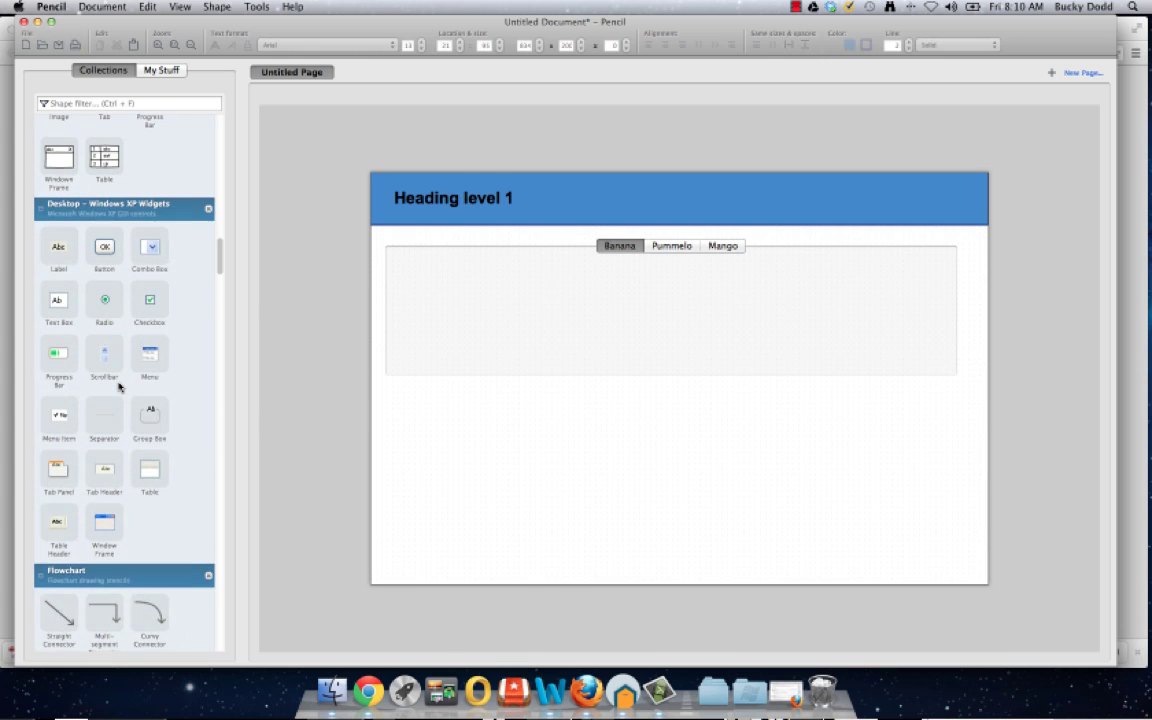
scroll(118, 386, down, 15)
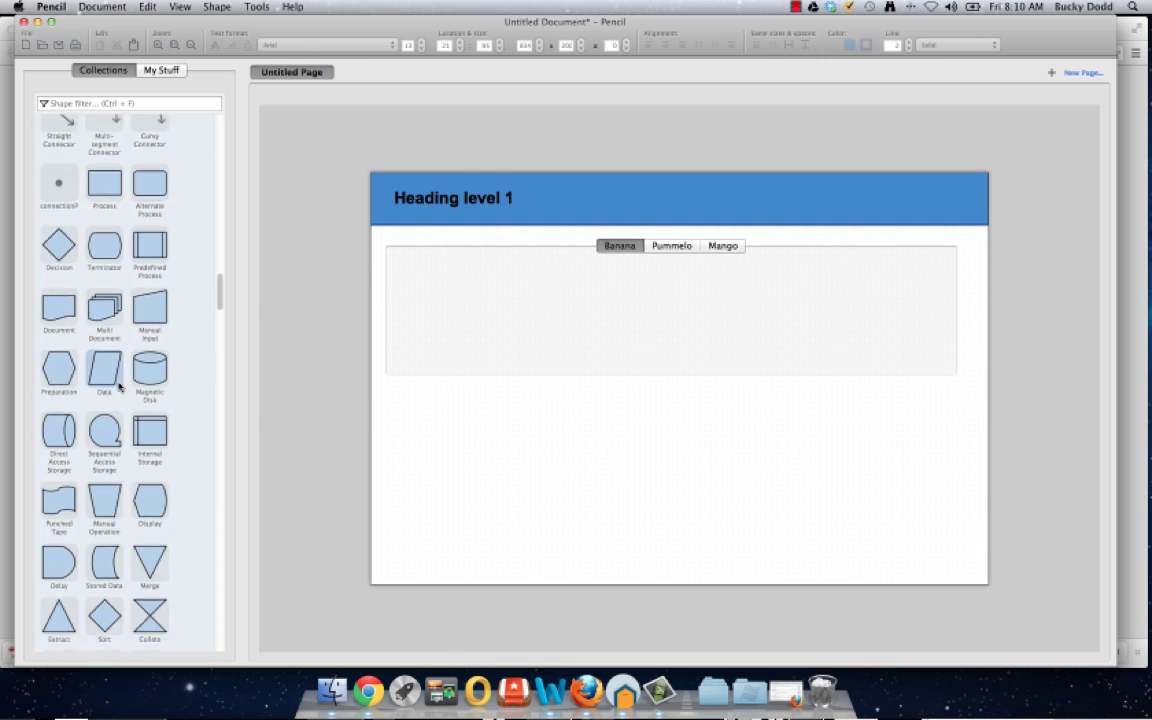
Step: Drop the Android ICS Phone stencil onto the page and move it into place below the header
scroll(118, 386, down, 8)
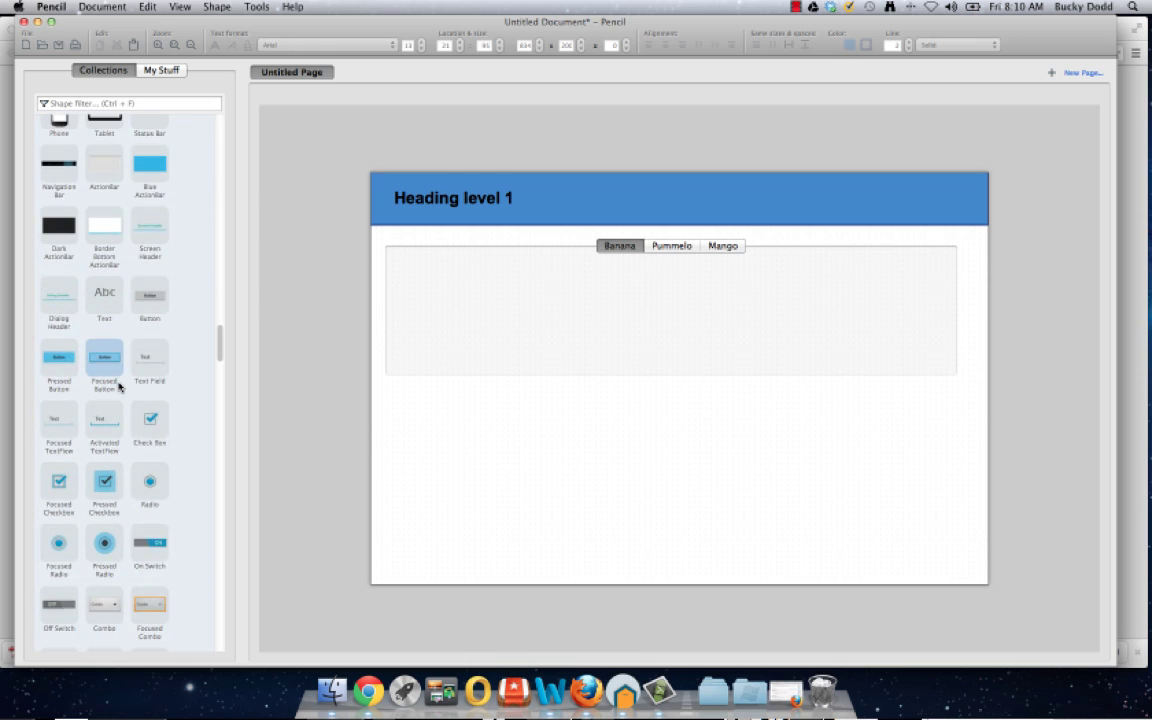
drag(87, 226, 589, 414)
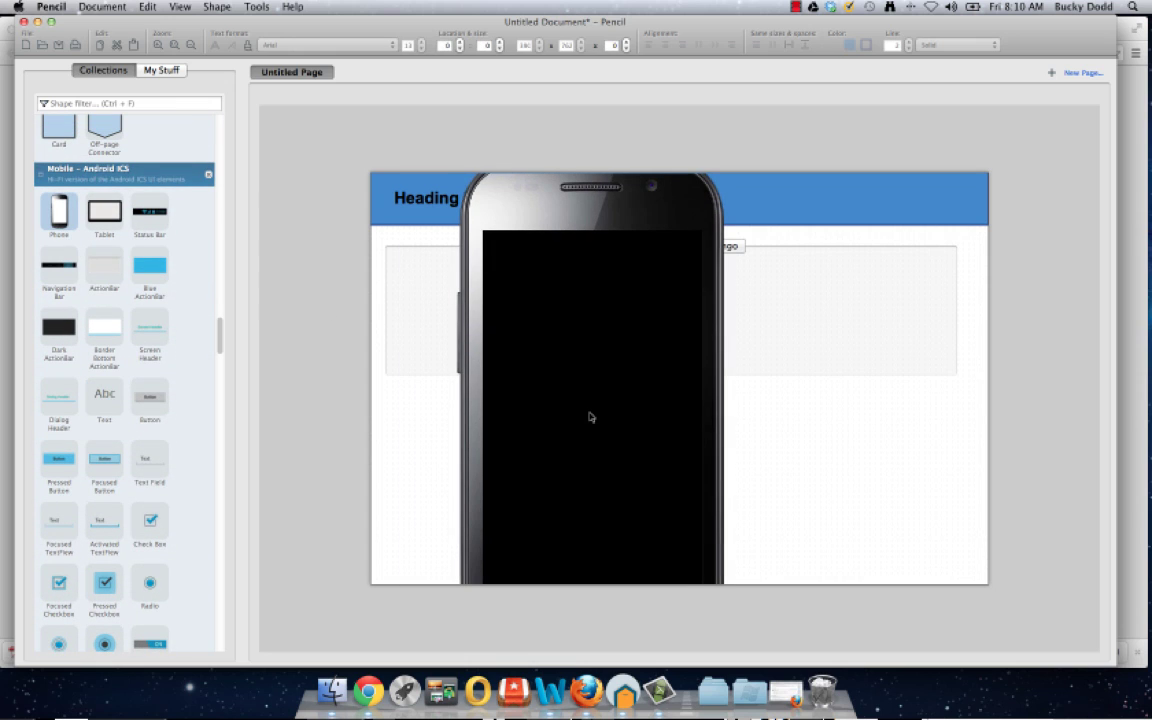
drag(507, 234, 489, 208)
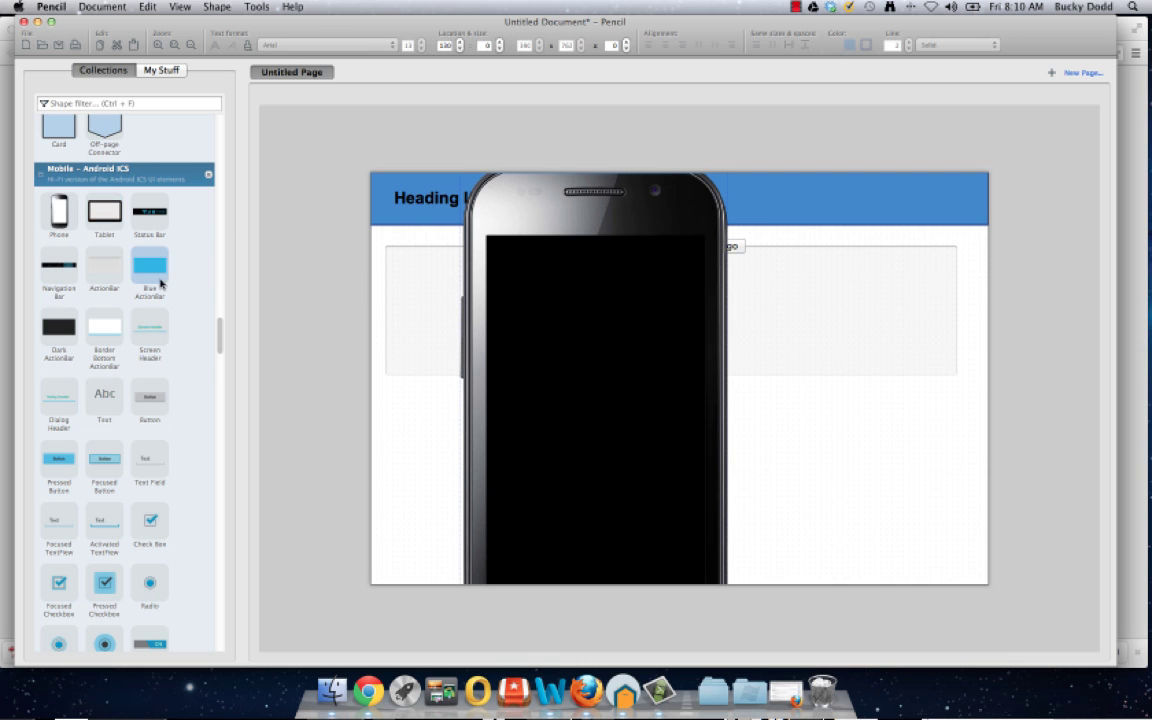
scroll(154, 292, down, 15)
scroll(137, 352, down, 15)
scroll(150, 550, down, 5)
Step: Add an iOS Button to the left of the phone
drag(107, 383, 433, 418)
scroll(184, 473, down, 20)
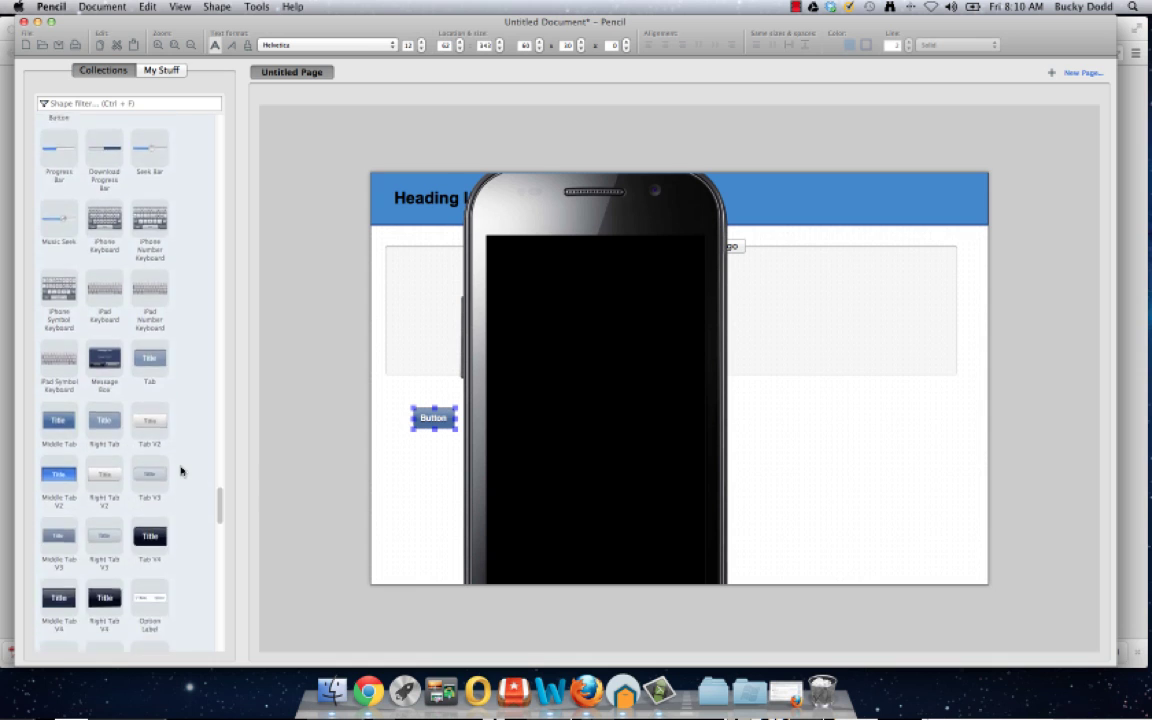
scroll(178, 471, up, 3)
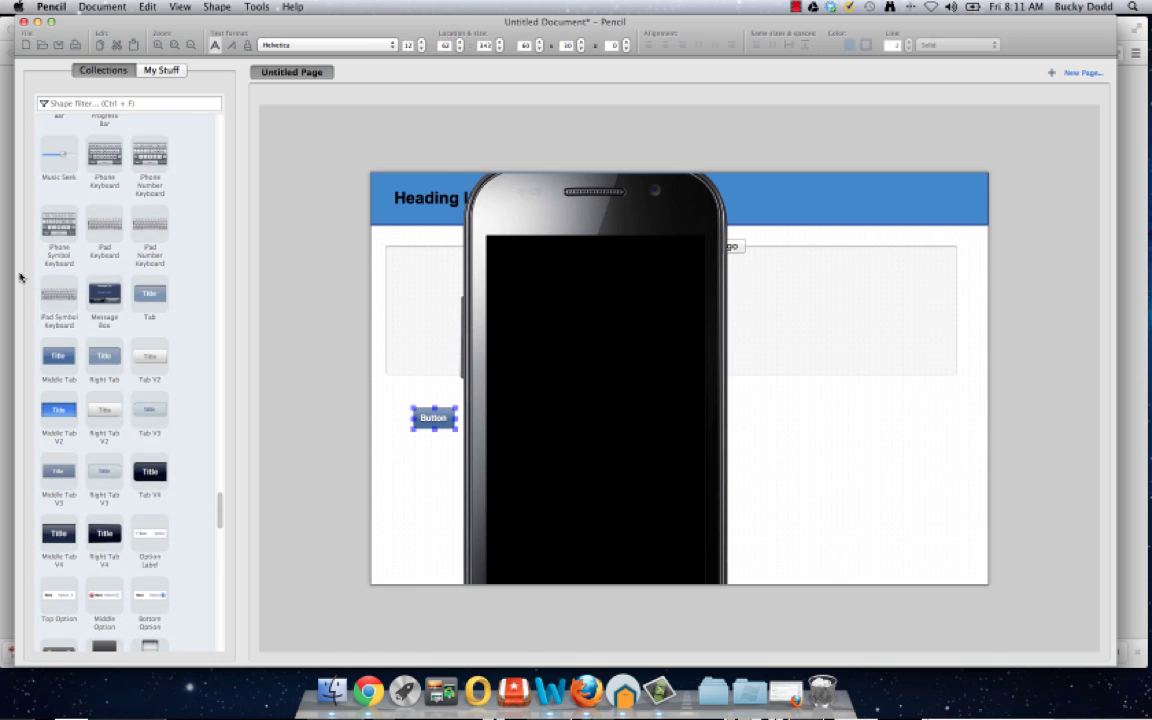
Step: Drop an iPad Symbol Keyboard stencil across the page
drag(55, 282, 664, 370)
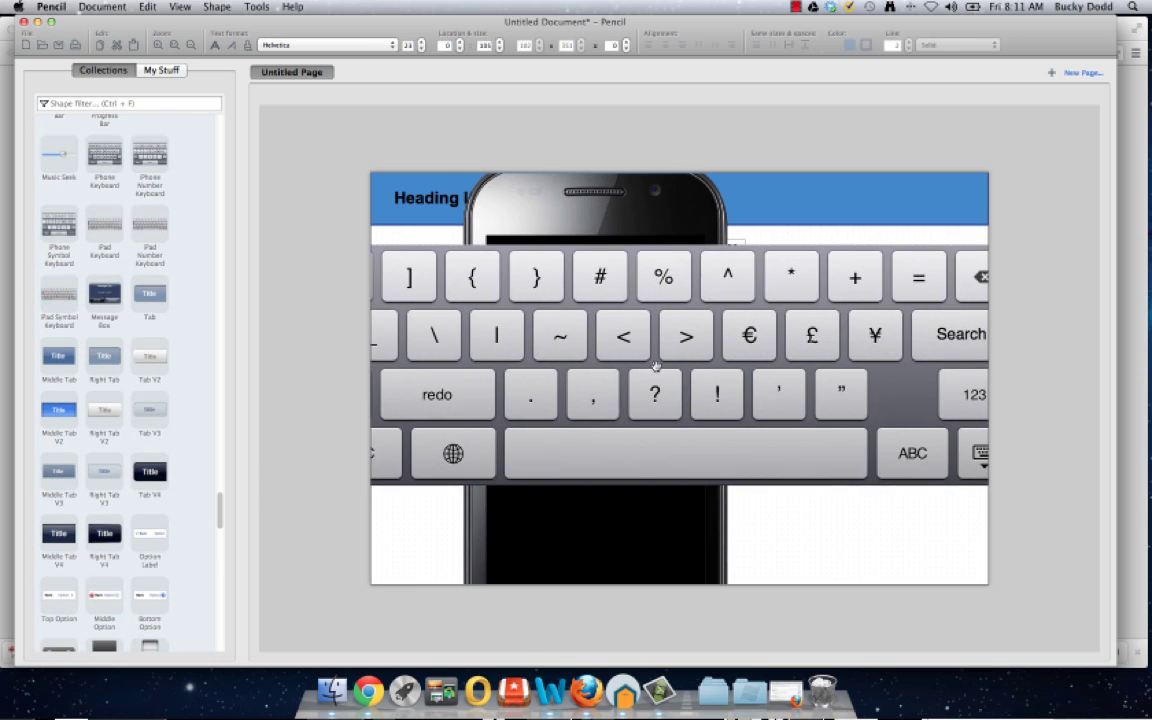
scroll(158, 427, down, 10)
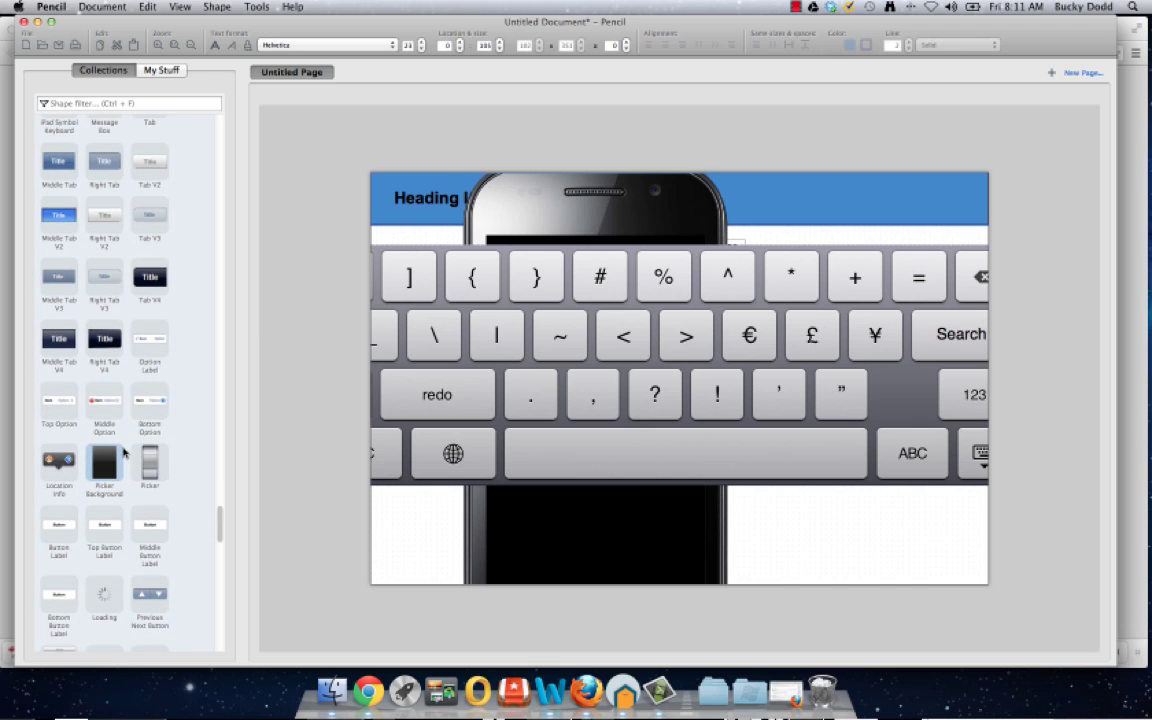
scroll(123, 453, down, 9)
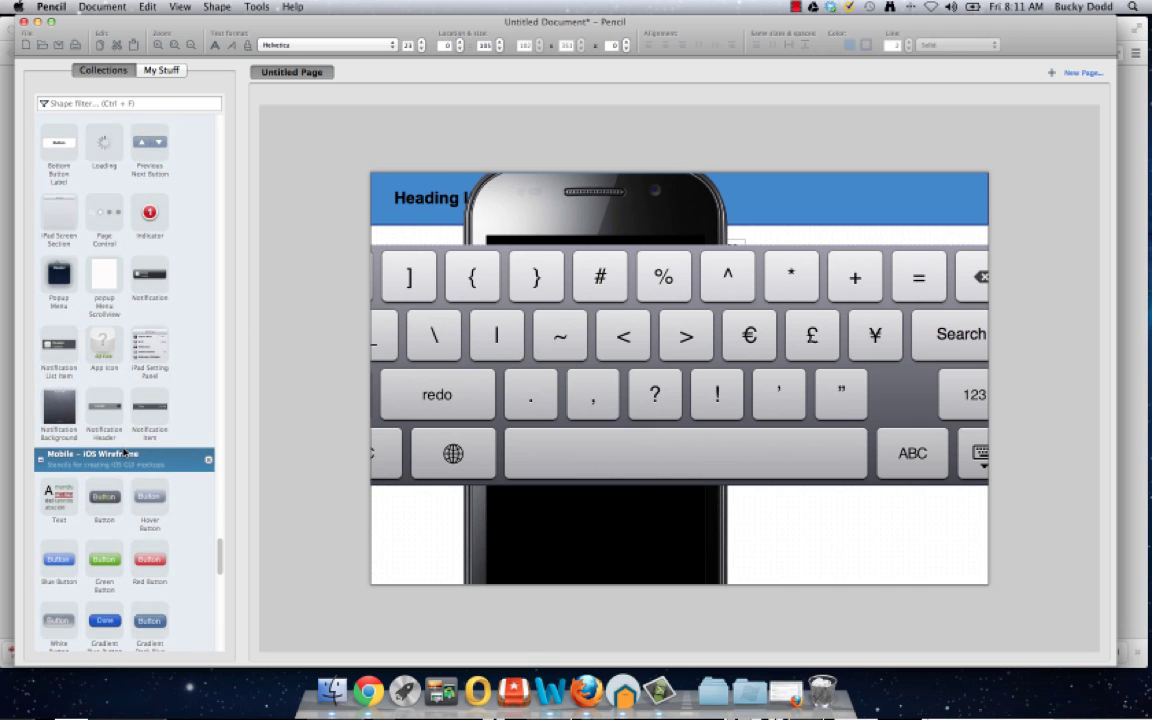
scroll(123, 453, down, 1)
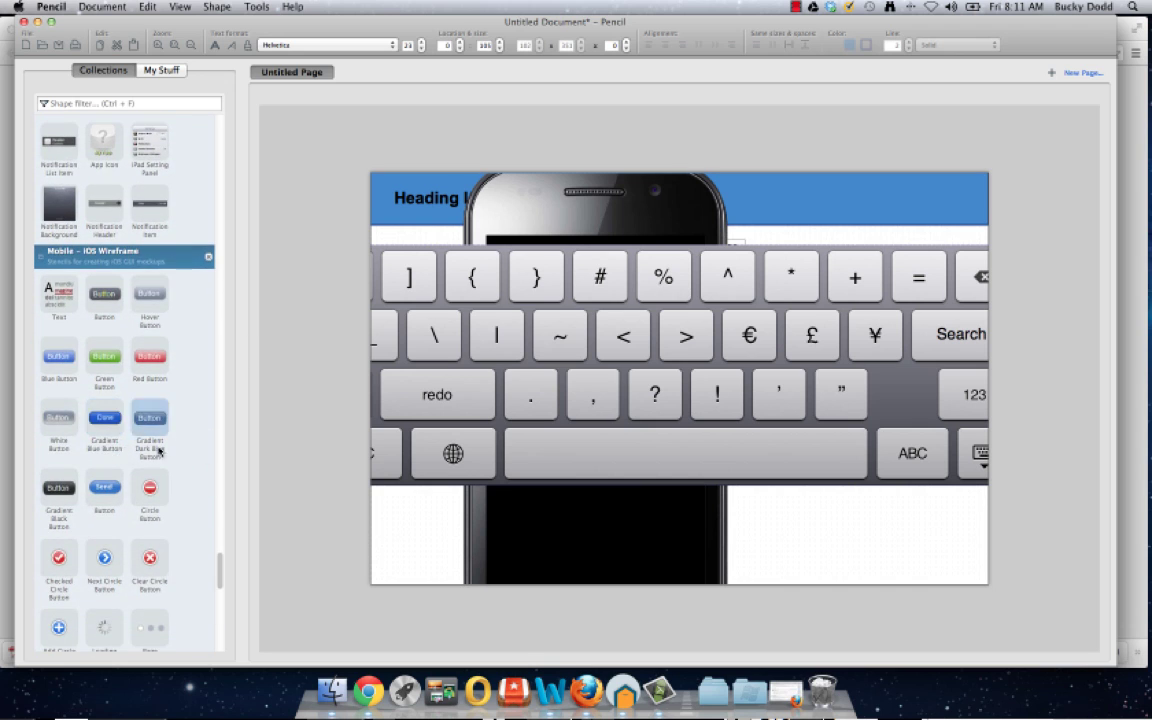
scroll(160, 452, down, 3)
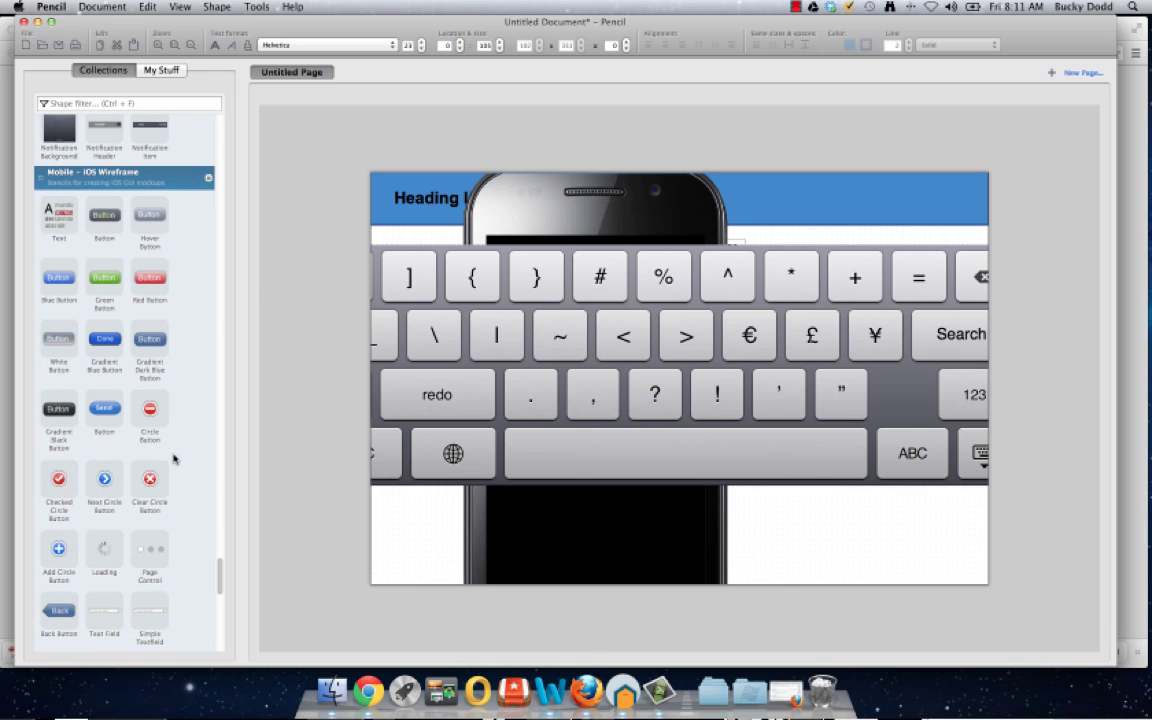
drag(220, 578, 220, 540)
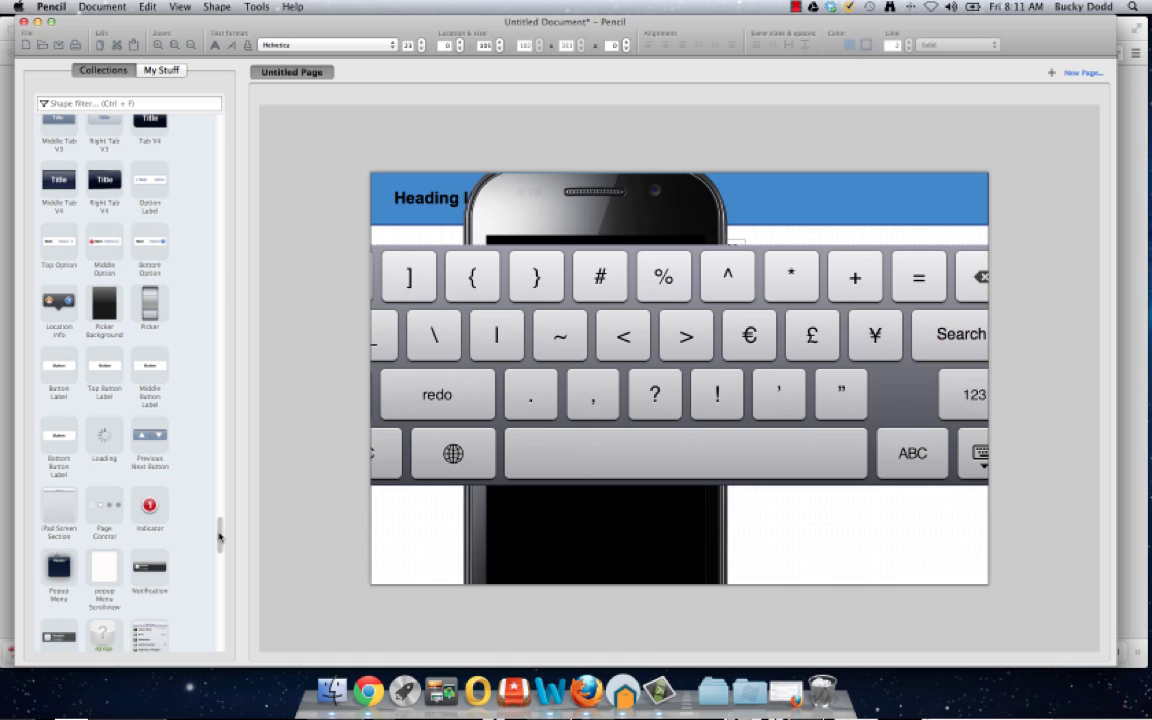